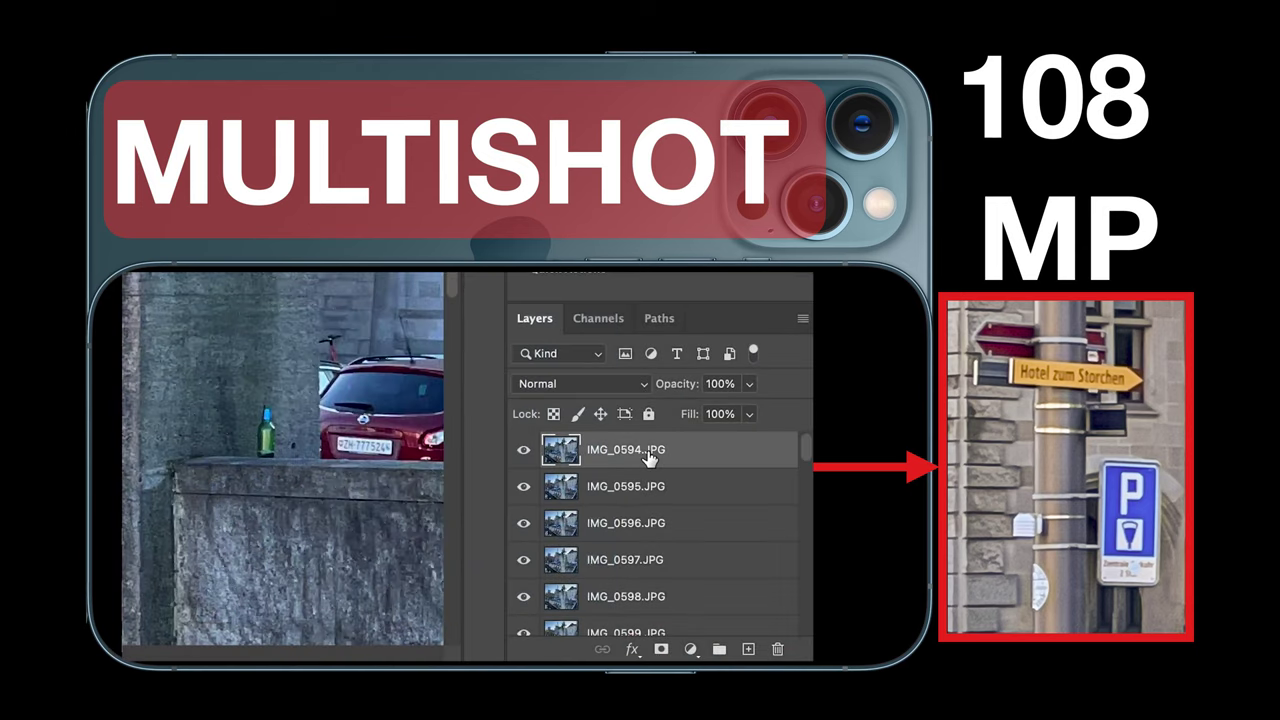
# - Scroll the Layers panel down to the last burst-shot layers
pyautogui.moveTo(808, 458); pyautogui.dragTo(806, 622)
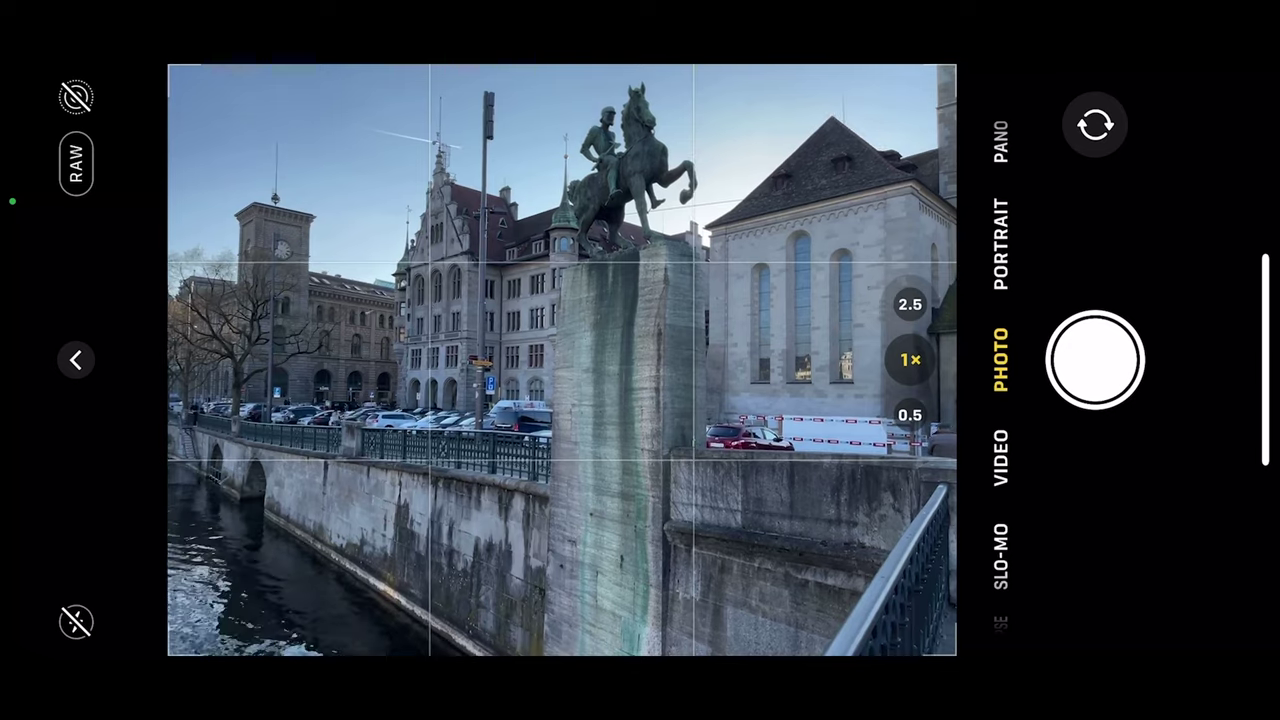
# - Shoot a burst of the statue-and-bridge scene by the river
pyautogui.click(1095, 360)
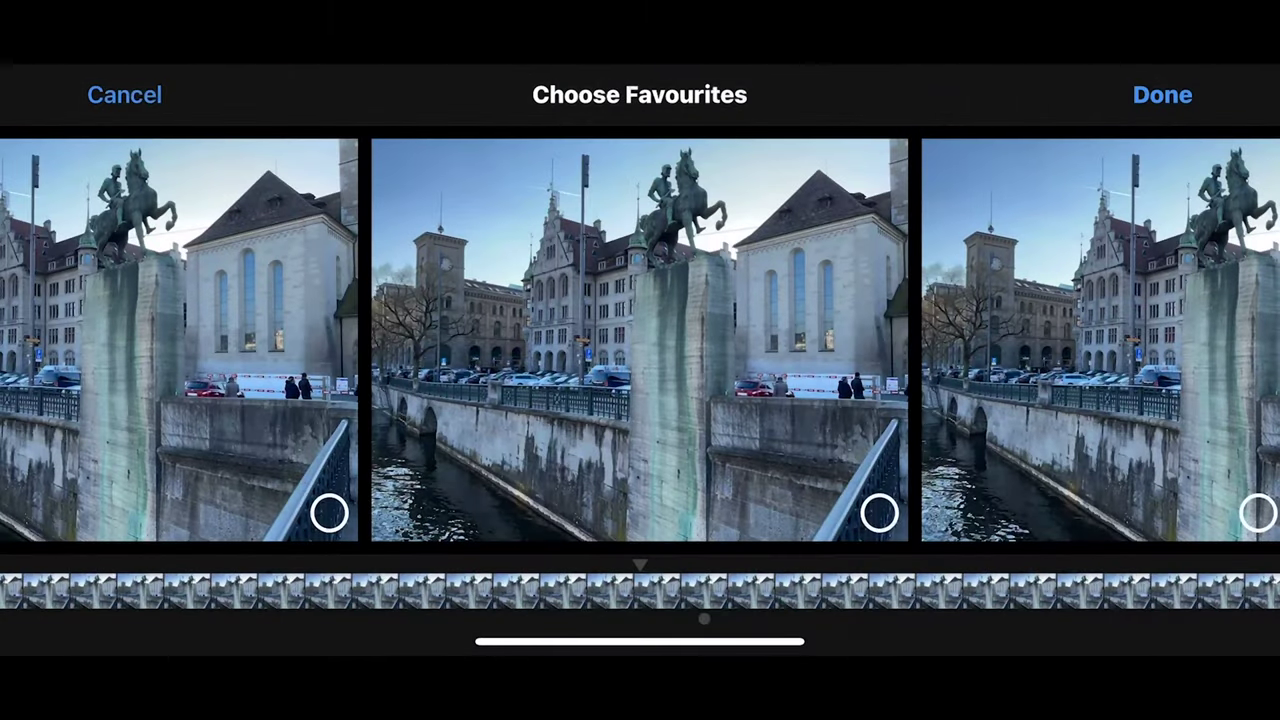
# - Check 40 burst frames as favourites across the strip and confirm with Done
pyautogui.hscroll(-10, 640, 590)
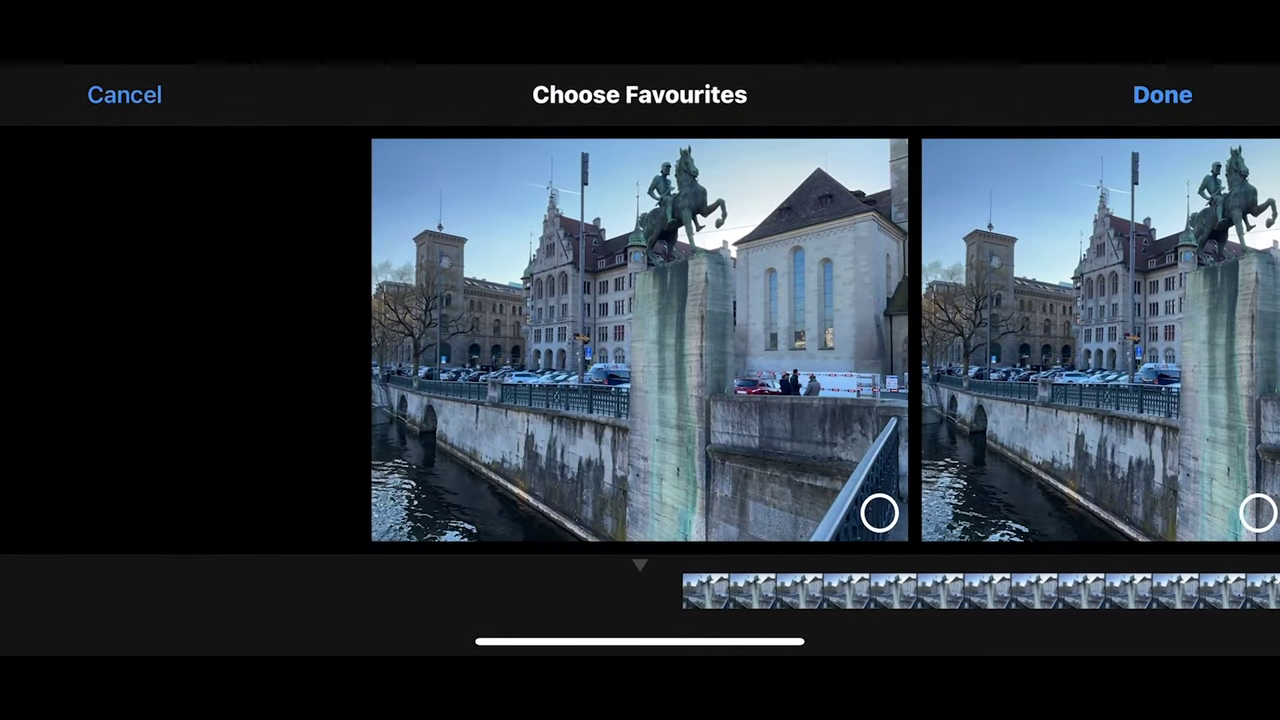
pyautogui.click(879, 513)
pyautogui.hscroll(5, 640, 340)
pyautogui.click(897, 514)
pyautogui.hscroll(2, 640, 340)
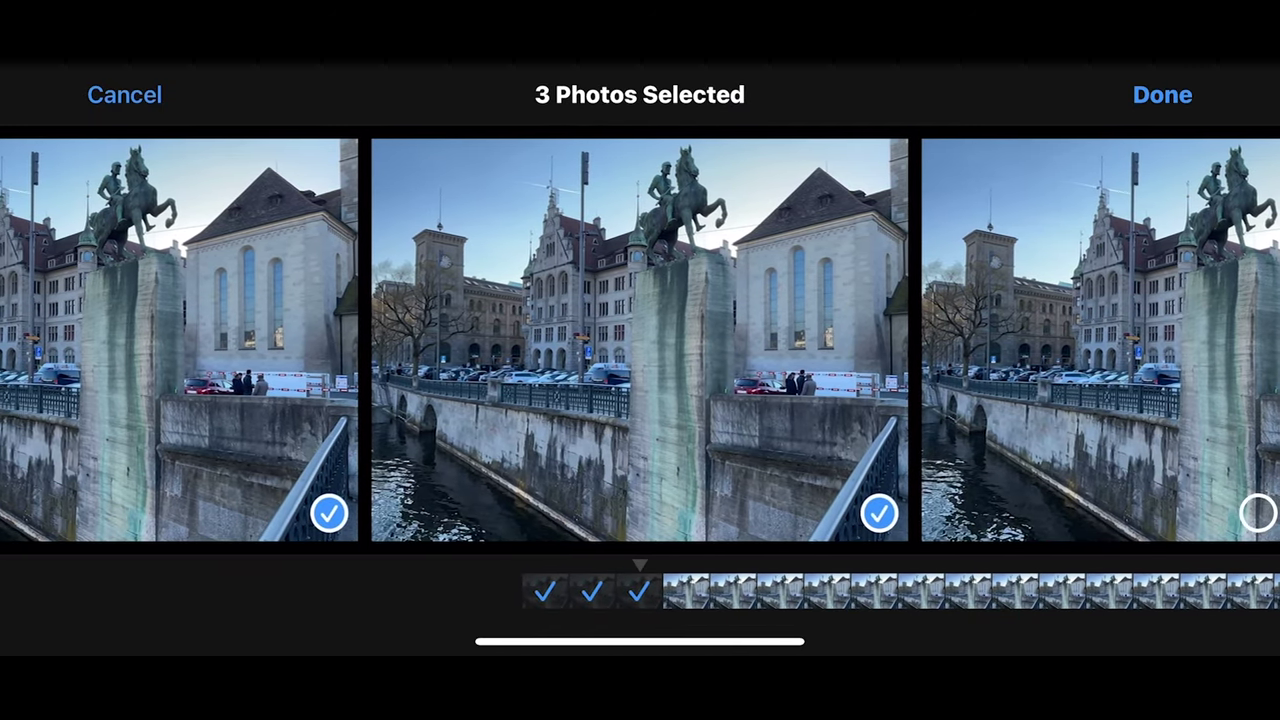
pyautogui.hscroll(2, 640, 340)
pyautogui.click(879, 513)
pyautogui.hscroll(2, 640, 340)
pyautogui.click(879, 513)
pyautogui.hscroll(2, 640, 340)
pyautogui.click(879, 513)
pyautogui.hscroll(2, 640, 340)
pyautogui.click(879, 513)
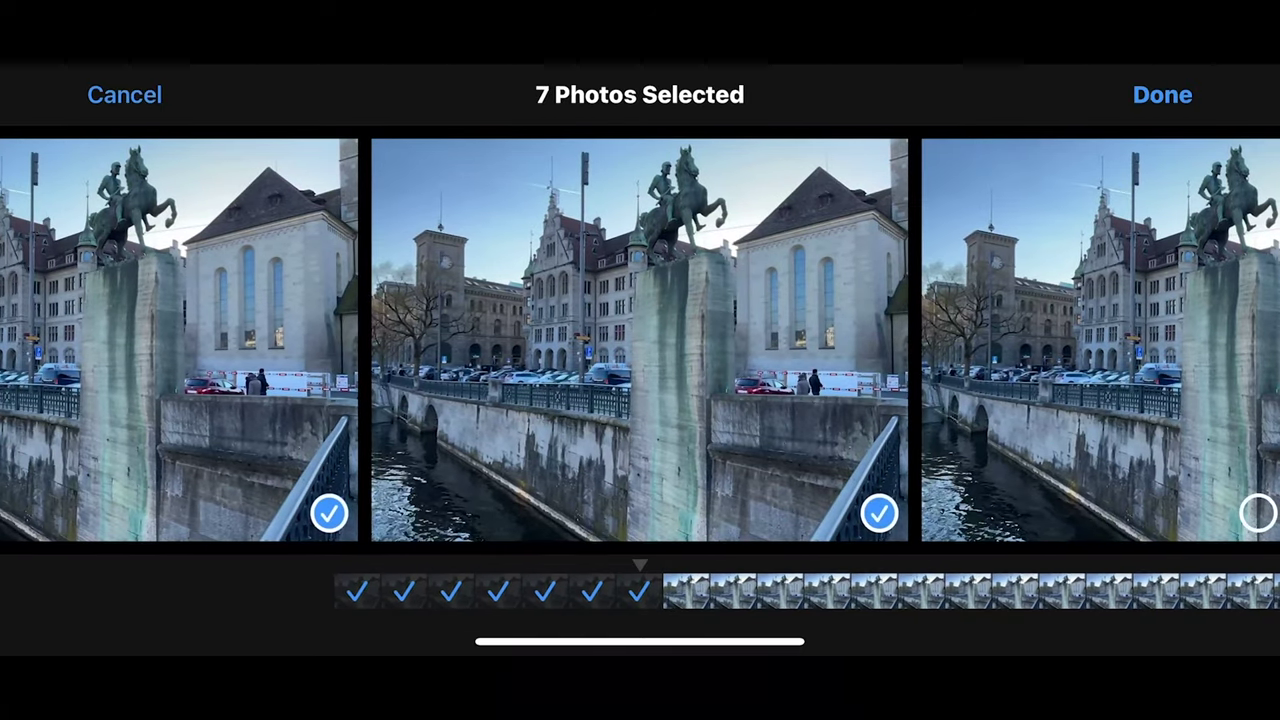
pyautogui.hscroll(2, 640, 340)
pyautogui.click(879, 513)
pyautogui.hscroll(2, 640, 340)
pyautogui.click(879, 513)
pyautogui.hscroll(2, 640, 340)
pyautogui.click(879, 513)
pyautogui.hscroll(2, 640, 340)
pyautogui.click(879, 513)
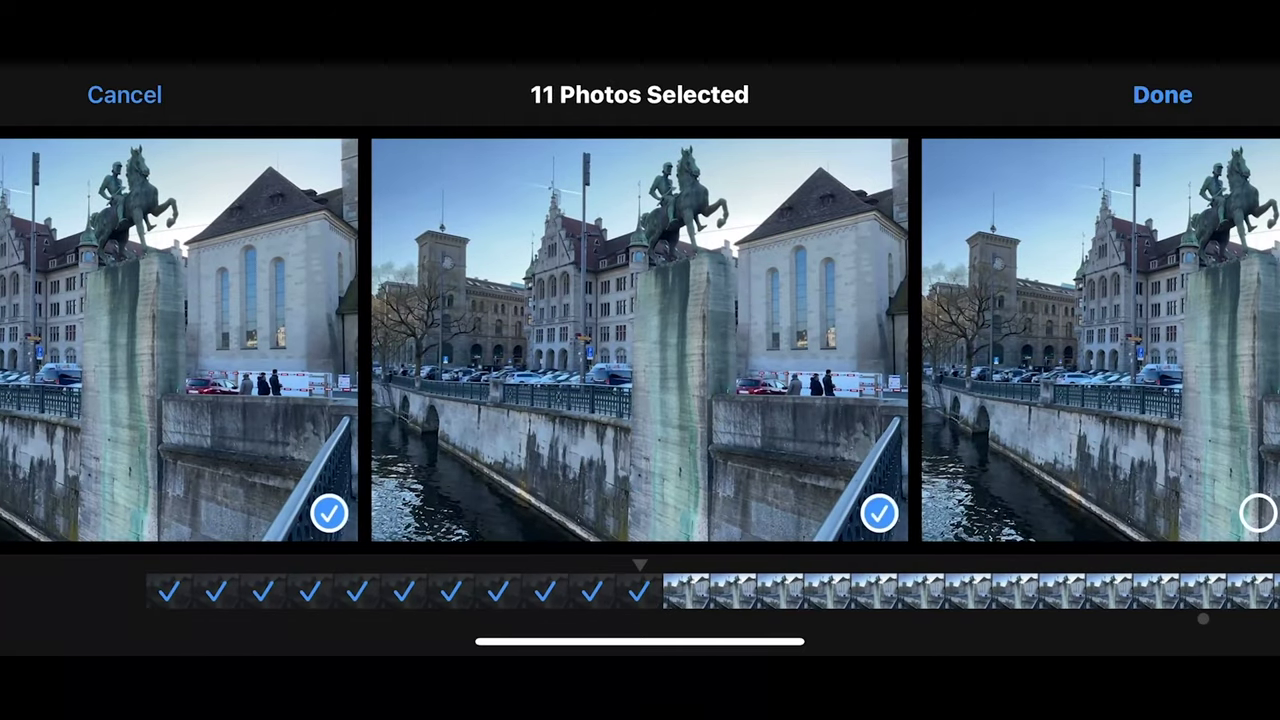
pyautogui.hscroll(7, 640, 340)
pyautogui.click(879, 513)
pyautogui.click(879, 513)
pyautogui.click(879, 513)
pyautogui.click(879, 513)
pyautogui.click(879, 513)
pyautogui.click(879, 513)
pyautogui.click(879, 513)
pyautogui.hscroll(10, 640, 340)
pyautogui.click(879, 513)
pyautogui.click(879, 513)
pyautogui.click(879, 513)
pyautogui.click(879, 513)
pyautogui.hscroll(9, 640, 340)
pyautogui.click(879, 513)
pyautogui.click(879, 513)
pyautogui.click(879, 513)
pyautogui.click(879, 513)
pyautogui.click(879, 513)
pyautogui.click(879, 513)
pyautogui.click(879, 513)
pyautogui.hscroll(2, 640, 340)
pyautogui.click(879, 513)
pyautogui.click(879, 513)
pyautogui.hscroll(1, 640, 340)
pyautogui.click(879, 513)
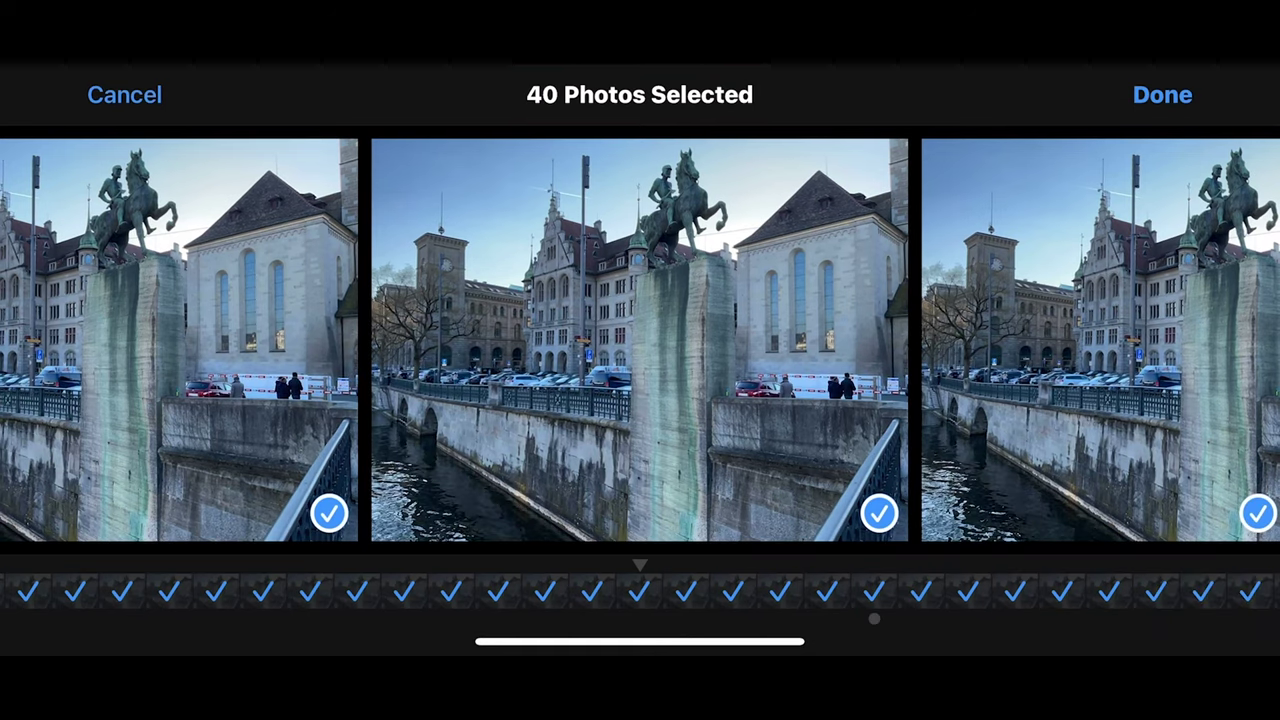
pyautogui.click(1162, 94)
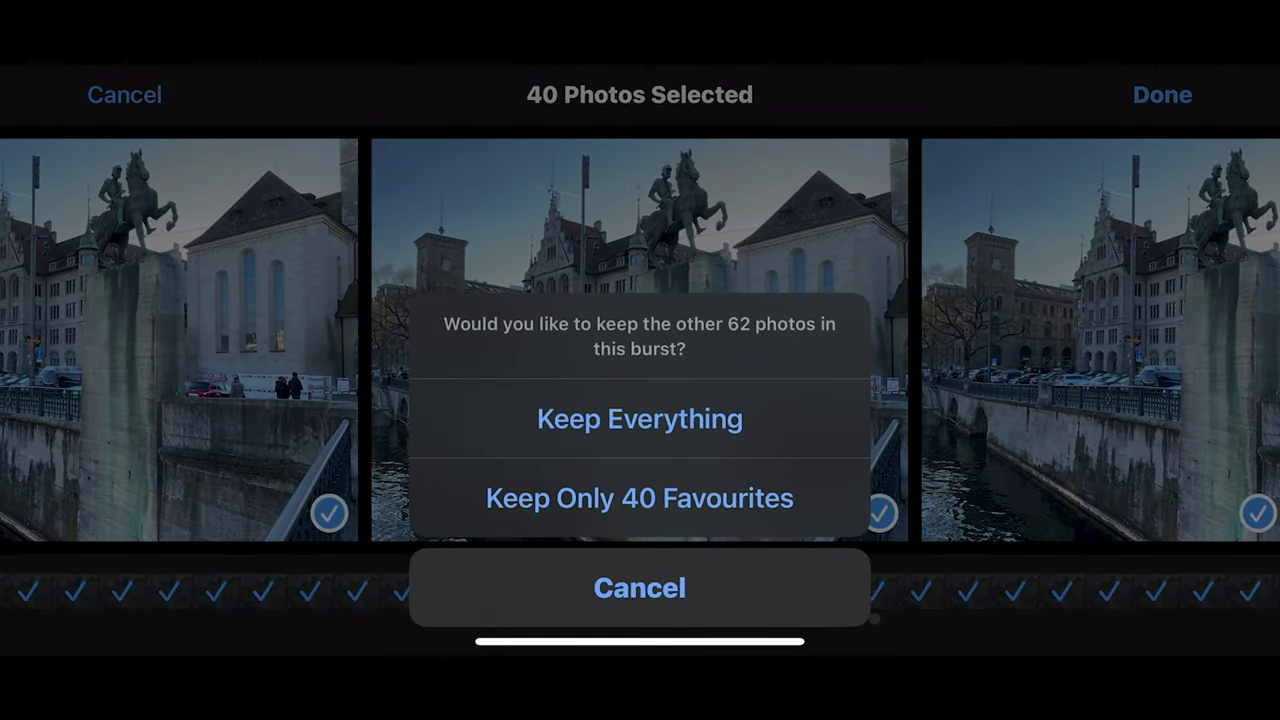
# - Choose what happens to the other 62 burst photos
pyautogui.click(640, 498)
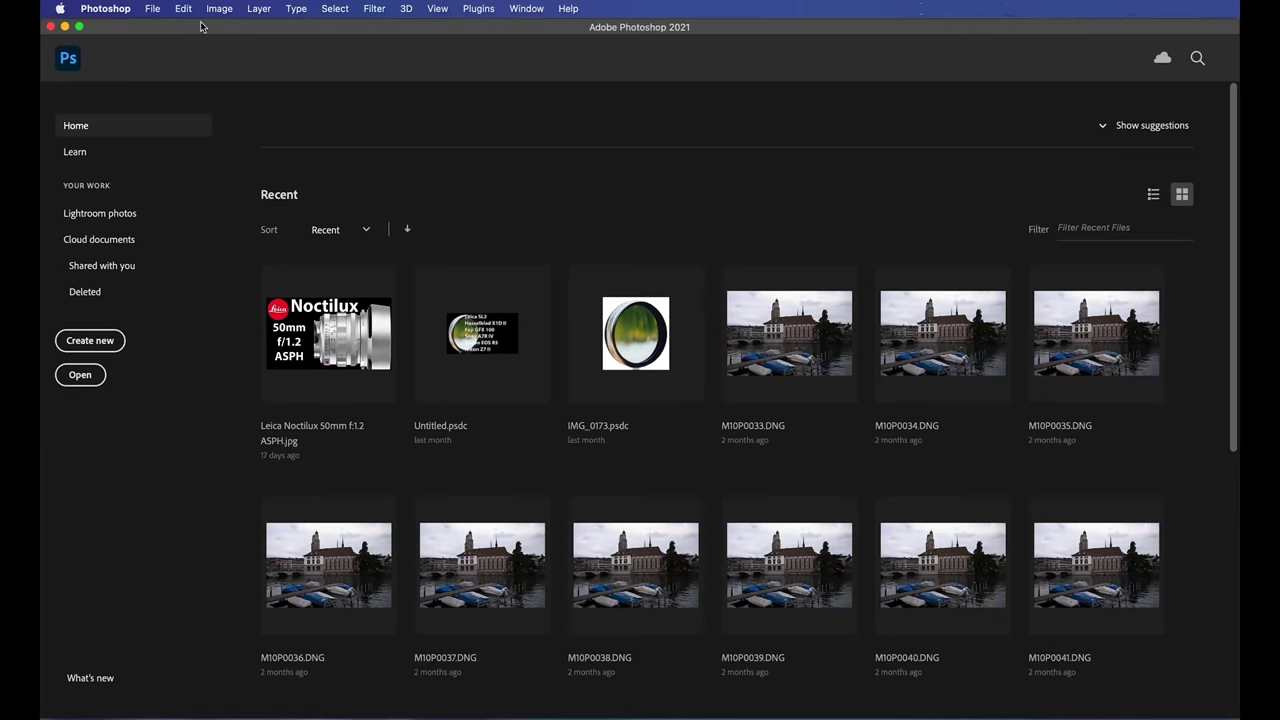
# - Open the Load Layers dialog via File > Scripts > Load Files into Stack
pyautogui.click(152, 8)
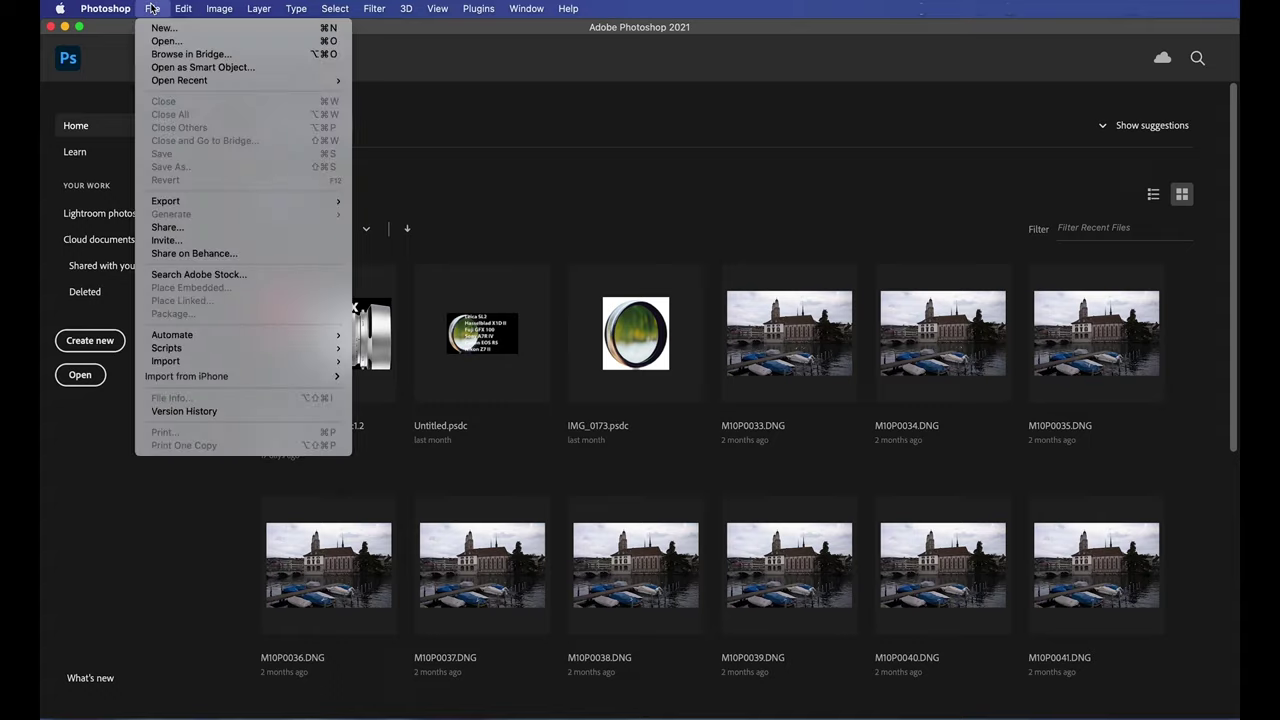
pyautogui.moveTo(271, 353)
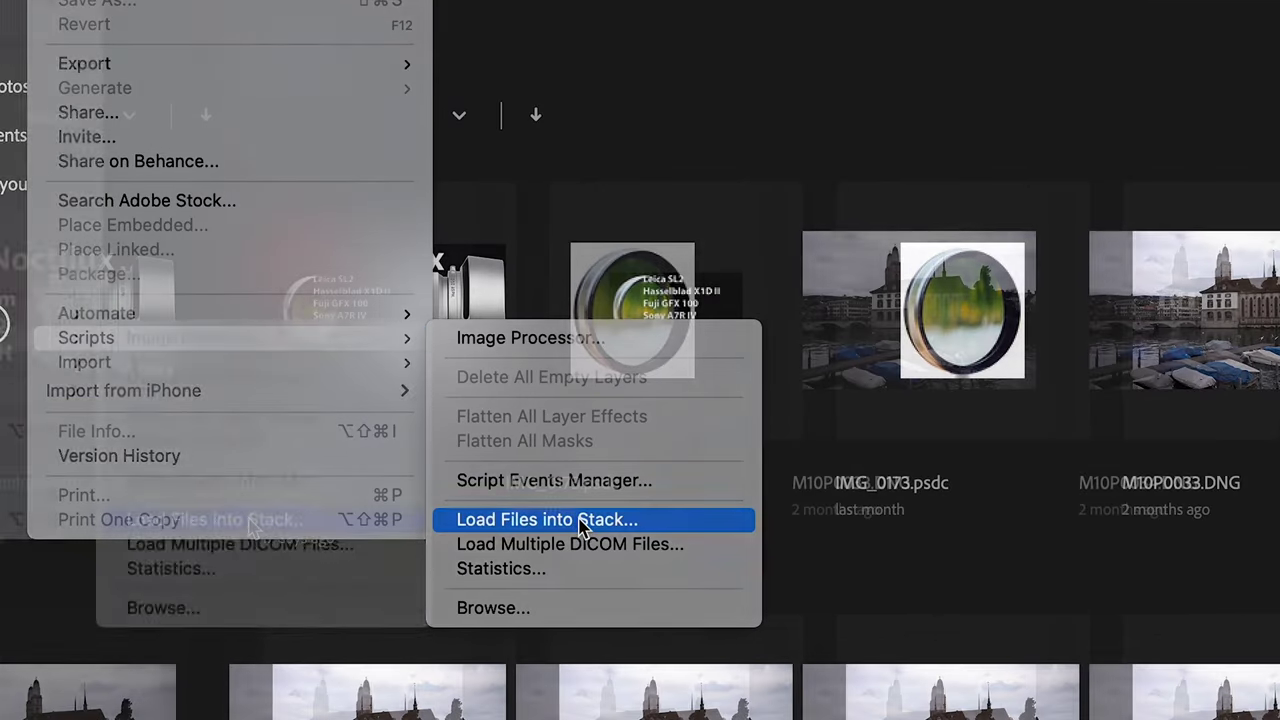
pyautogui.click(583, 526)
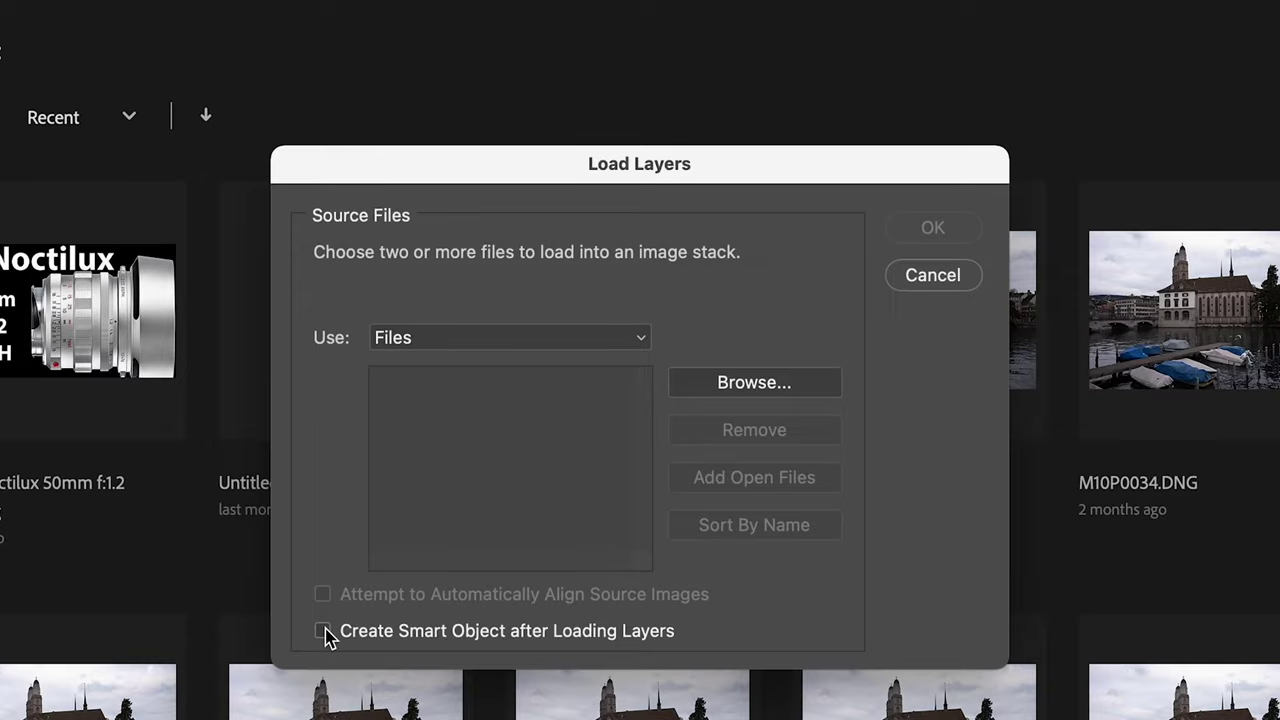
# - In Desktop > iPhone Multishot > Burst Shot Images, select IMG_0594.JPG through IMG_0633.JPG
pyautogui.click(765, 387)
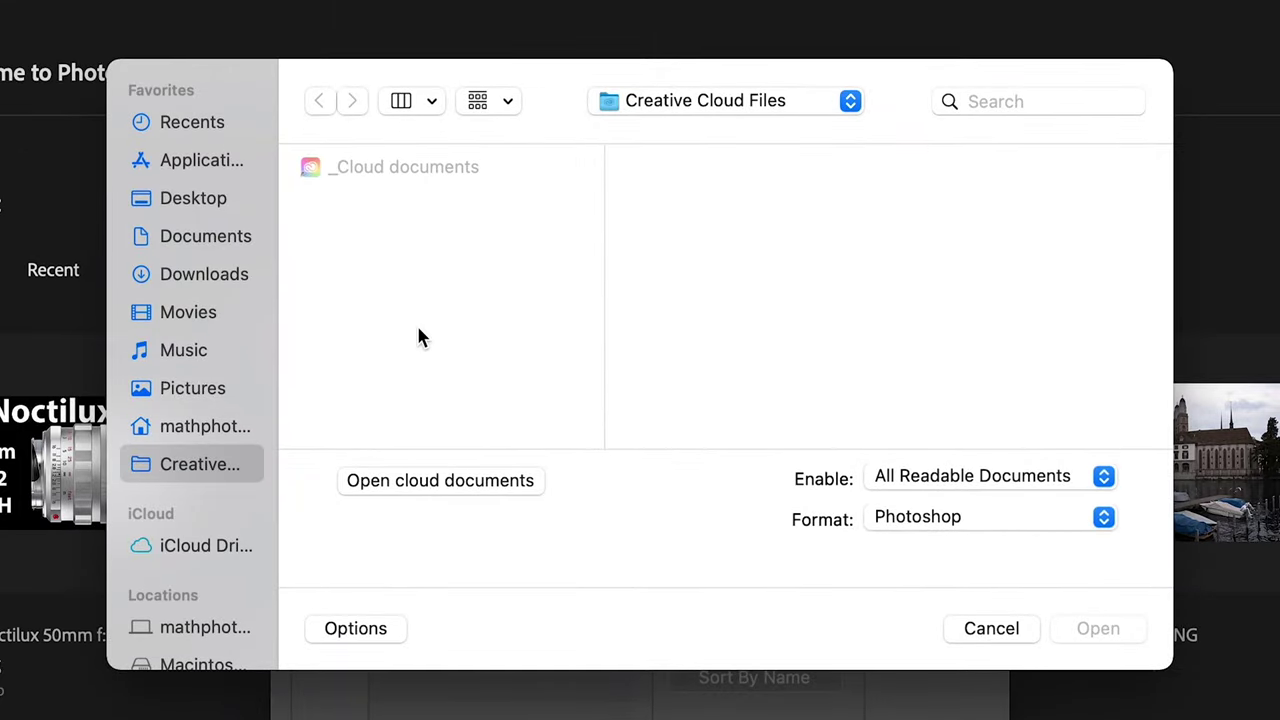
pyautogui.click(204, 206)
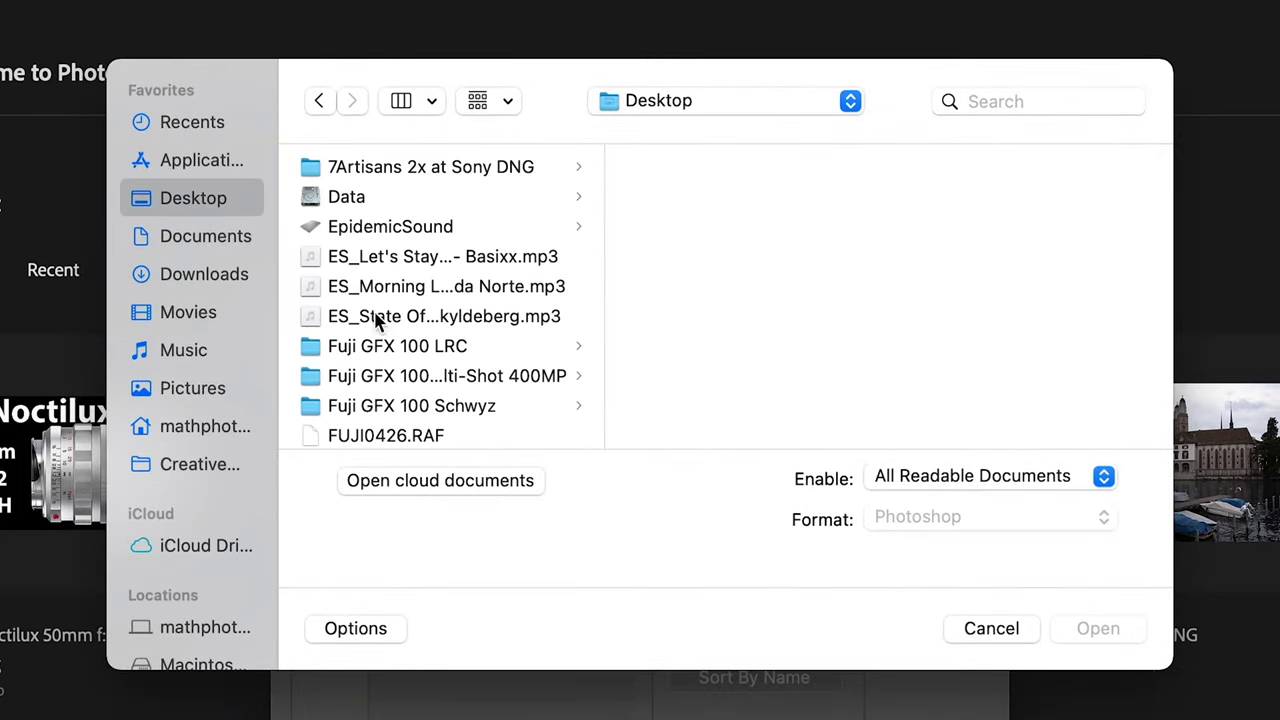
pyautogui.scroll(-5, 394, 333)
pyautogui.scroll(-1, 394, 333)
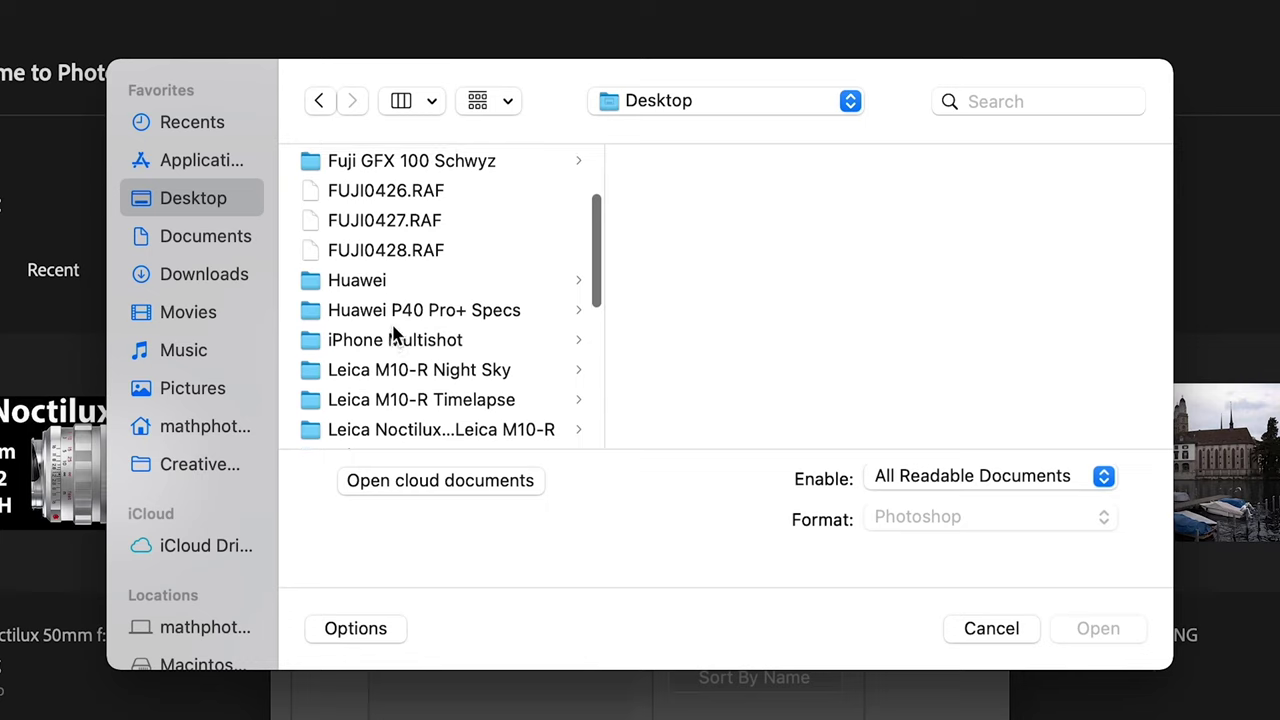
pyautogui.click(394, 338)
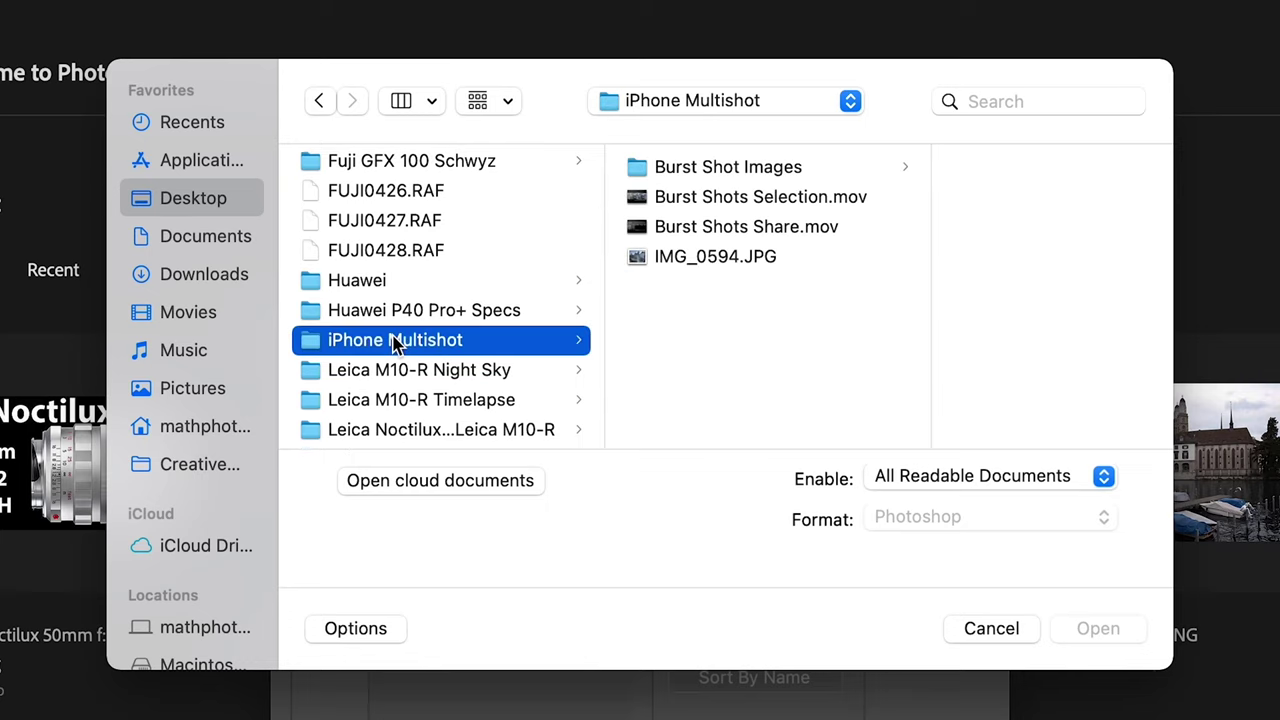
pyautogui.click(687, 171)
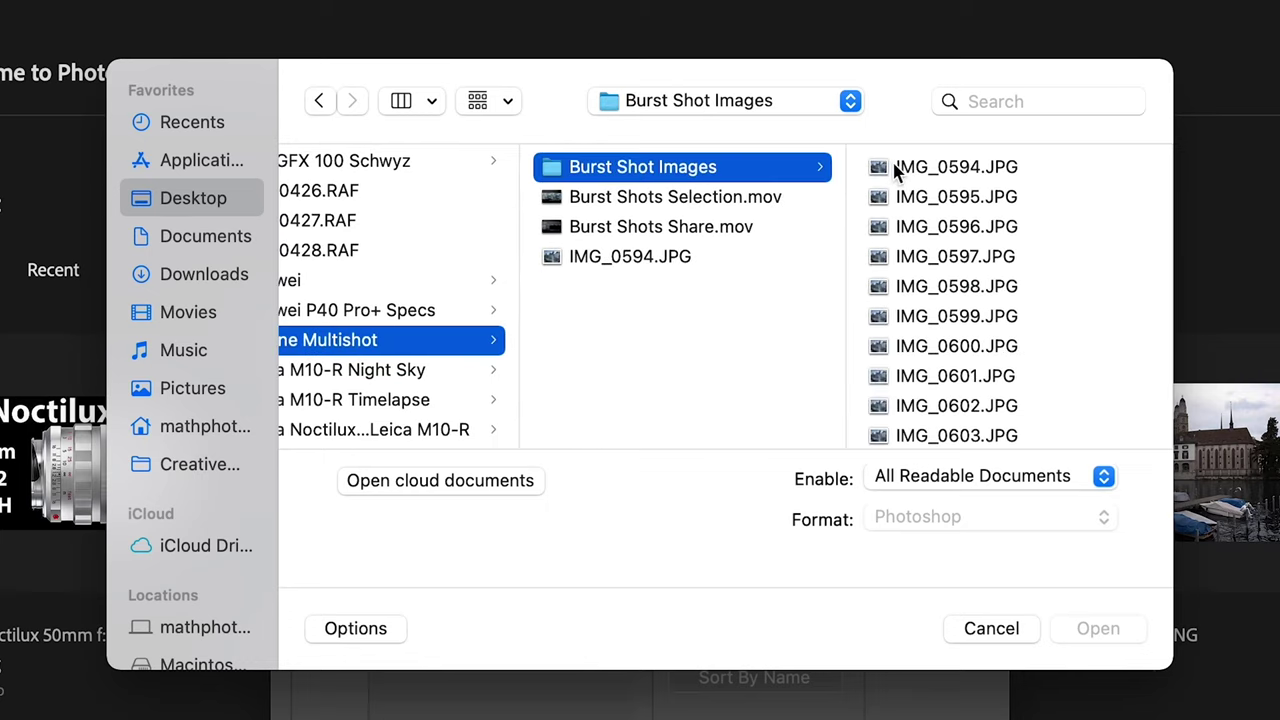
pyautogui.click(903, 172)
pyautogui.hotkey('shift', 'Down')
pyautogui.hotkey('shift', 'Down')
pyautogui.hotkey('shift', 'Down')
pyautogui.hotkey('shift', 'Down')
pyautogui.hotkey('shift', 'Down')
pyautogui.hotkey('shift', 'Down')
pyautogui.hotkey('shift', 'Down')
pyautogui.hotkey('shift', 'Down')
pyautogui.hotkey('shift', 'Down')
pyautogui.hotkey('shift', 'Down')
pyautogui.hotkey('shift', 'Down')
pyautogui.hotkey('shift', 'Down')
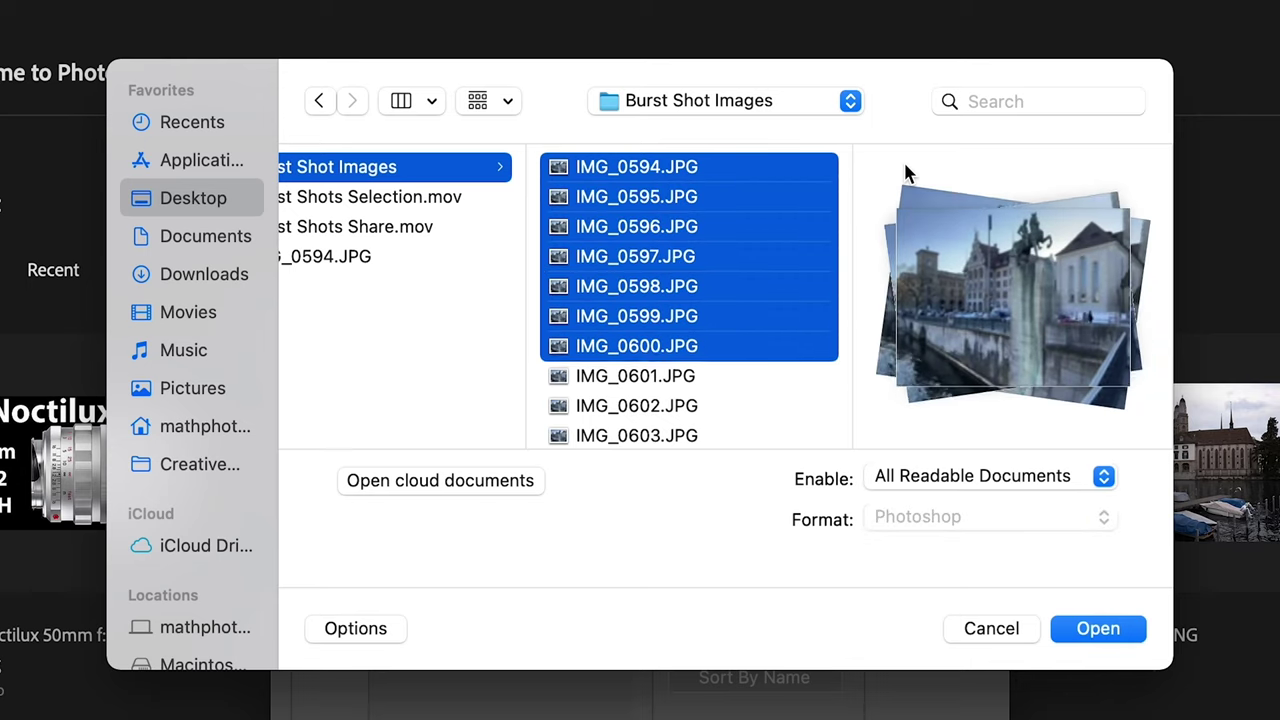
pyautogui.hotkey('shift', 'Down')
pyautogui.hotkey('shift', 'Down')
pyautogui.hotkey('shift', 'Down')
pyautogui.hotkey('shift', 'Down')
pyautogui.hotkey('shift', 'Down')
pyautogui.hotkey('shift', 'Down')
pyautogui.hotkey('shift', 'Down')
pyautogui.hotkey('shift', 'Down')
pyautogui.hotkey('shift', 'Down')
pyautogui.hotkey('shift', 'Down')
pyautogui.hotkey('shift', 'Down')
pyautogui.hotkey('shift', 'Down')
pyautogui.hotkey('shift', 'Down')
pyautogui.hotkey('shift', 'Down')
pyautogui.hotkey('shift', 'Down')
pyautogui.hotkey('shift', 'Down')
pyautogui.hotkey('shift', 'Down')
pyautogui.hotkey('shift', 'Down')
pyautogui.hotkey('shift', 'Down')
pyautogui.hotkey('shift', 'Down')
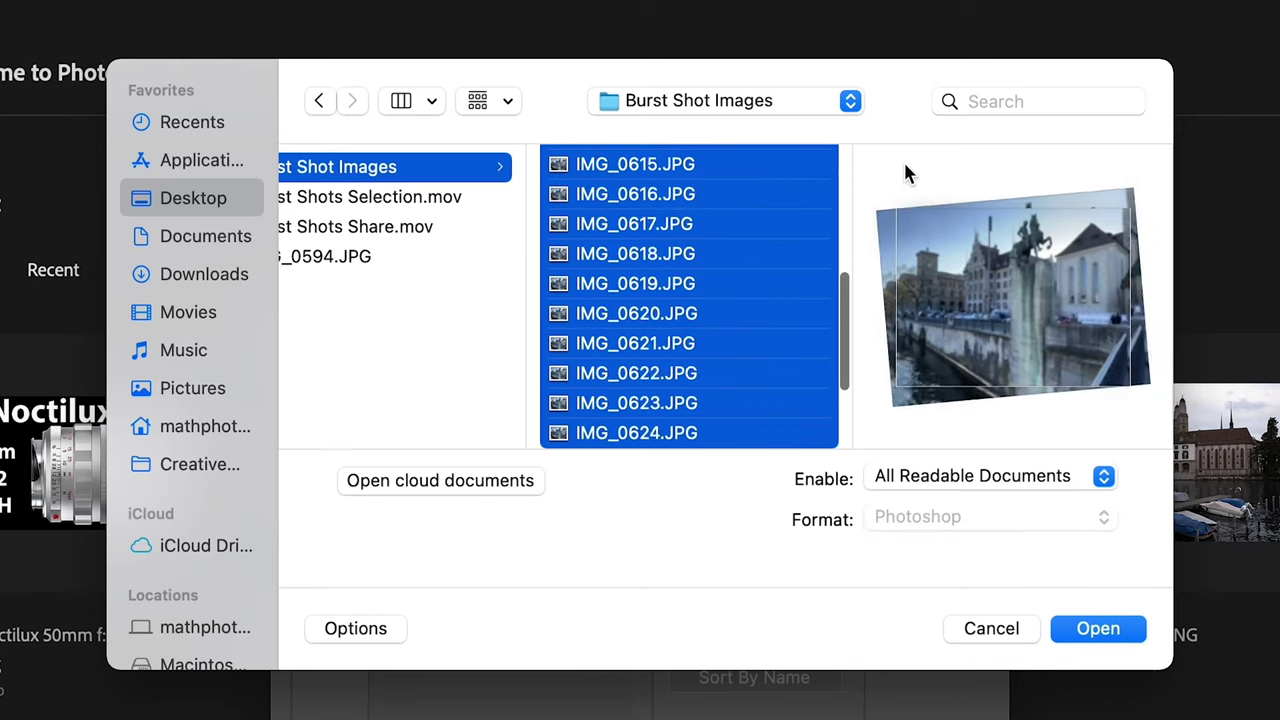
pyautogui.hotkey('shift', 'Down')
pyautogui.hotkey('shift', 'Down')
pyautogui.hotkey('shift', 'Down')
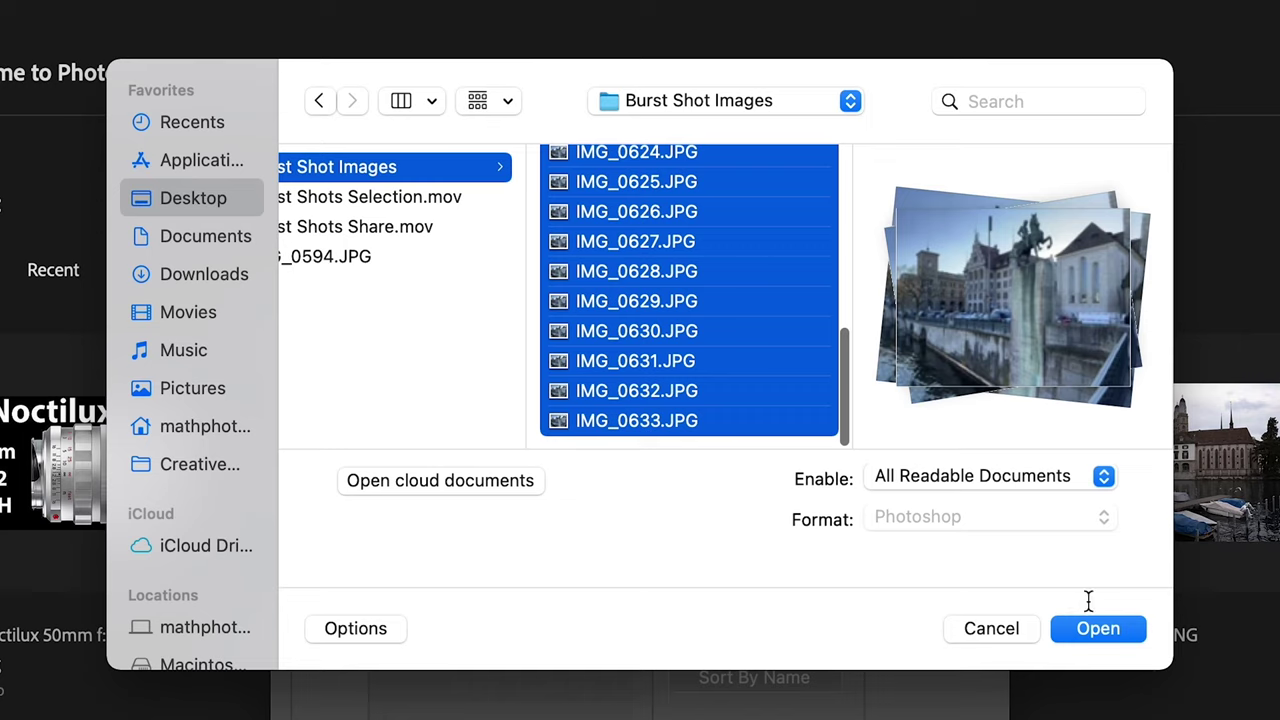
# - Add the selected burst JPGs and load them as one layer stack
pyautogui.click(1097, 626)
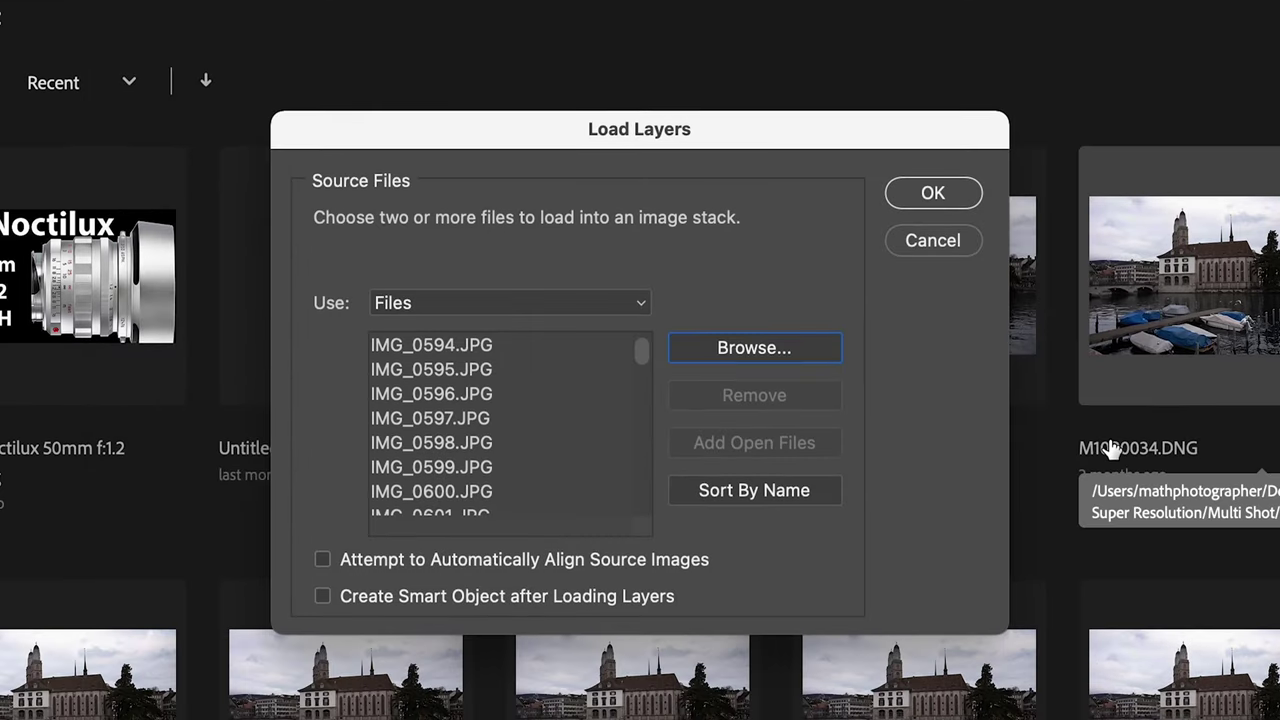
pyautogui.click(940, 200)
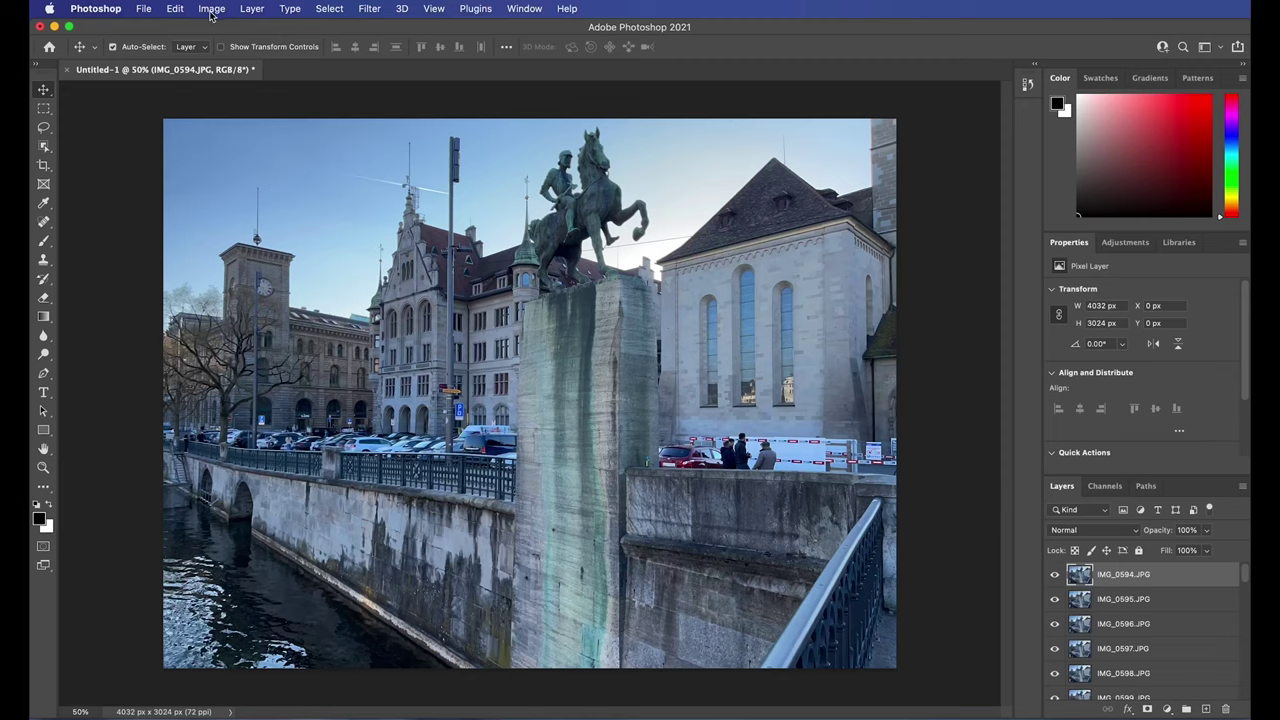
# - Resize the image to 300% width with Preserve Details 2.0 resampling
pyautogui.click(211, 9)
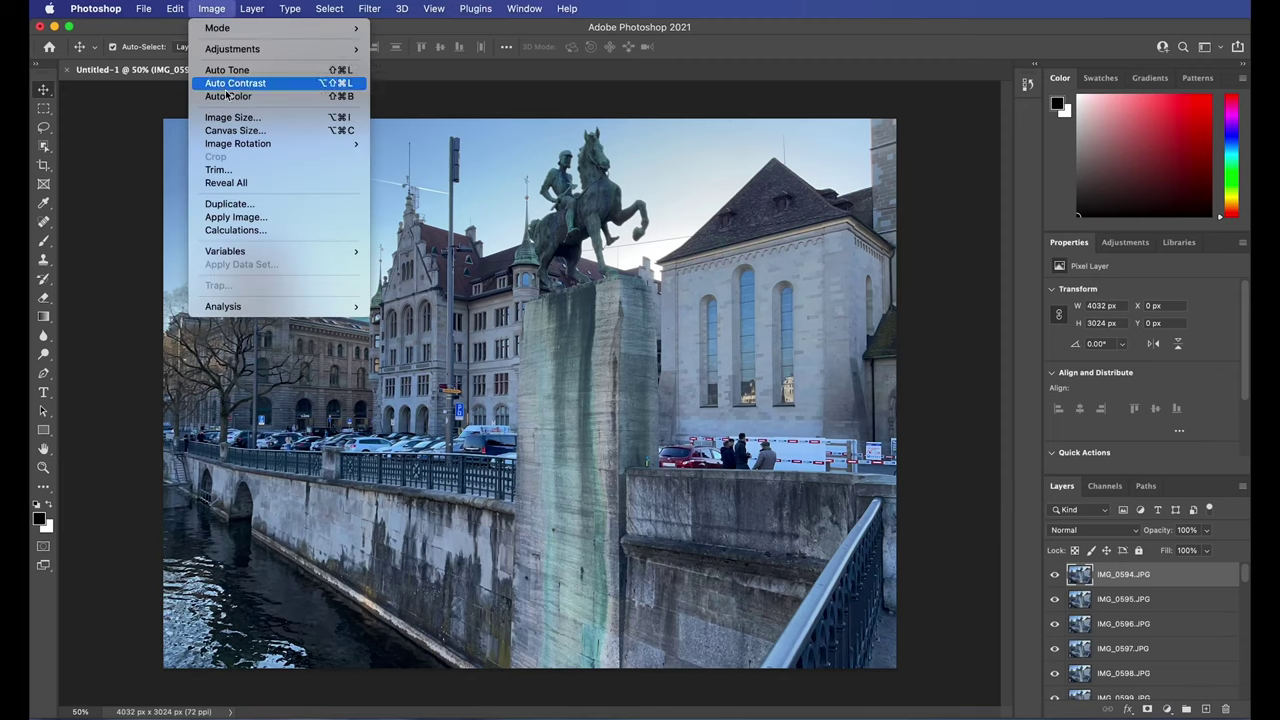
pyautogui.click(238, 119)
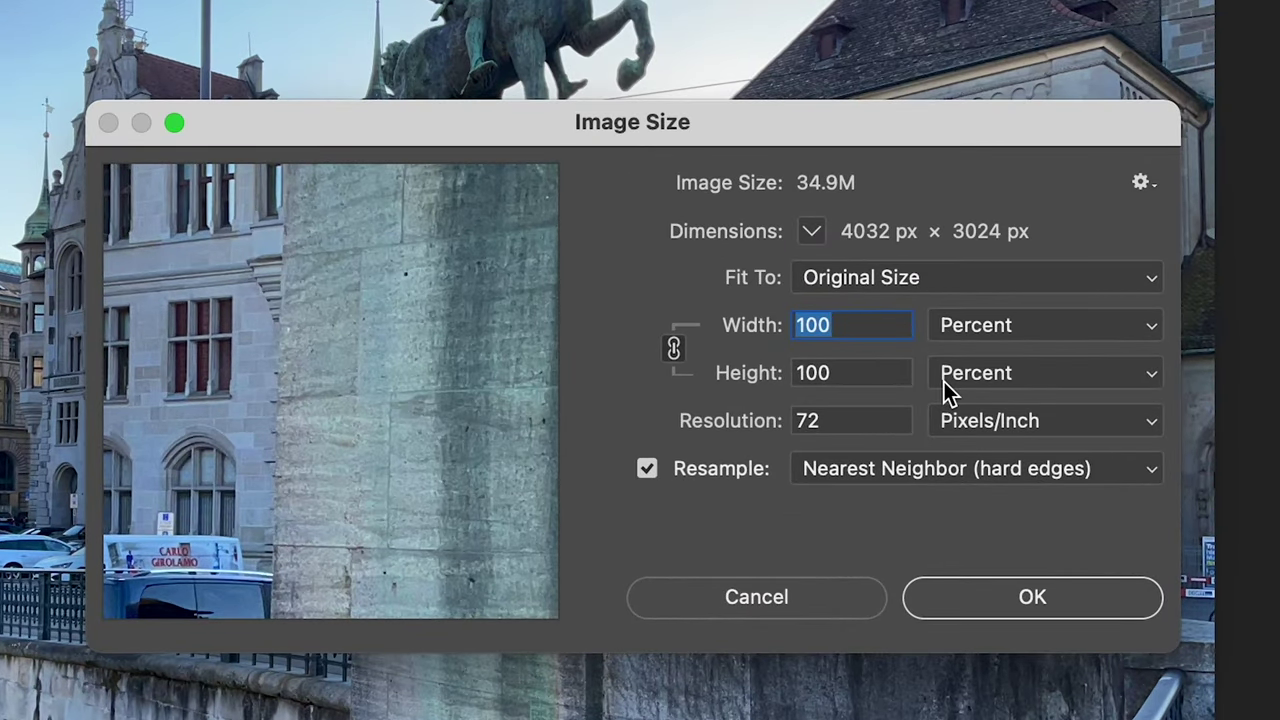
pyautogui.write('300')
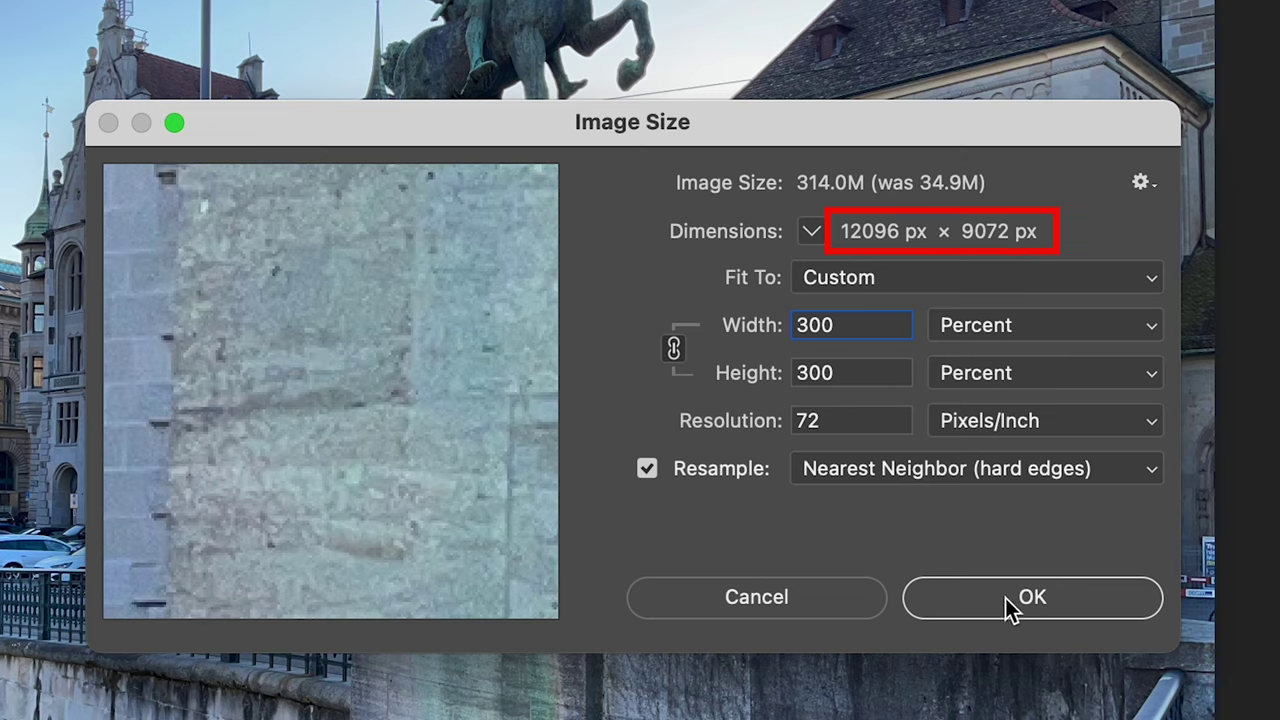
pyautogui.click(1150, 470)
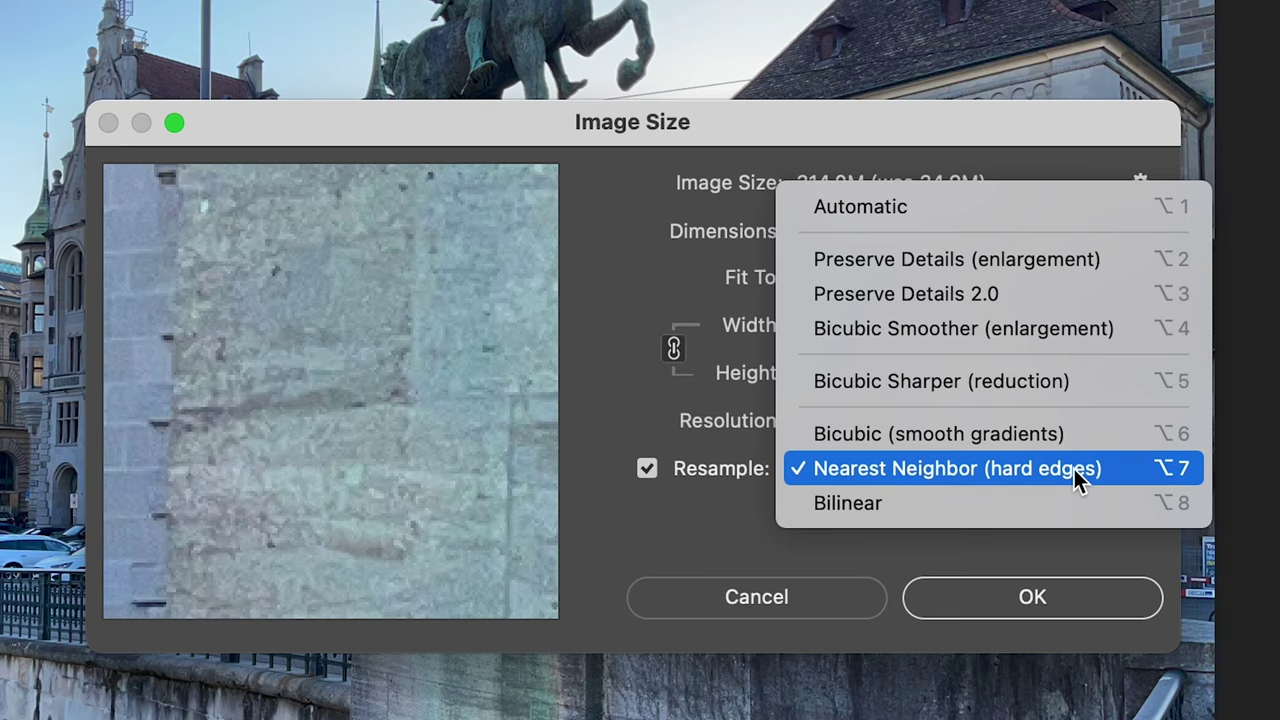
pyautogui.click(1035, 300)
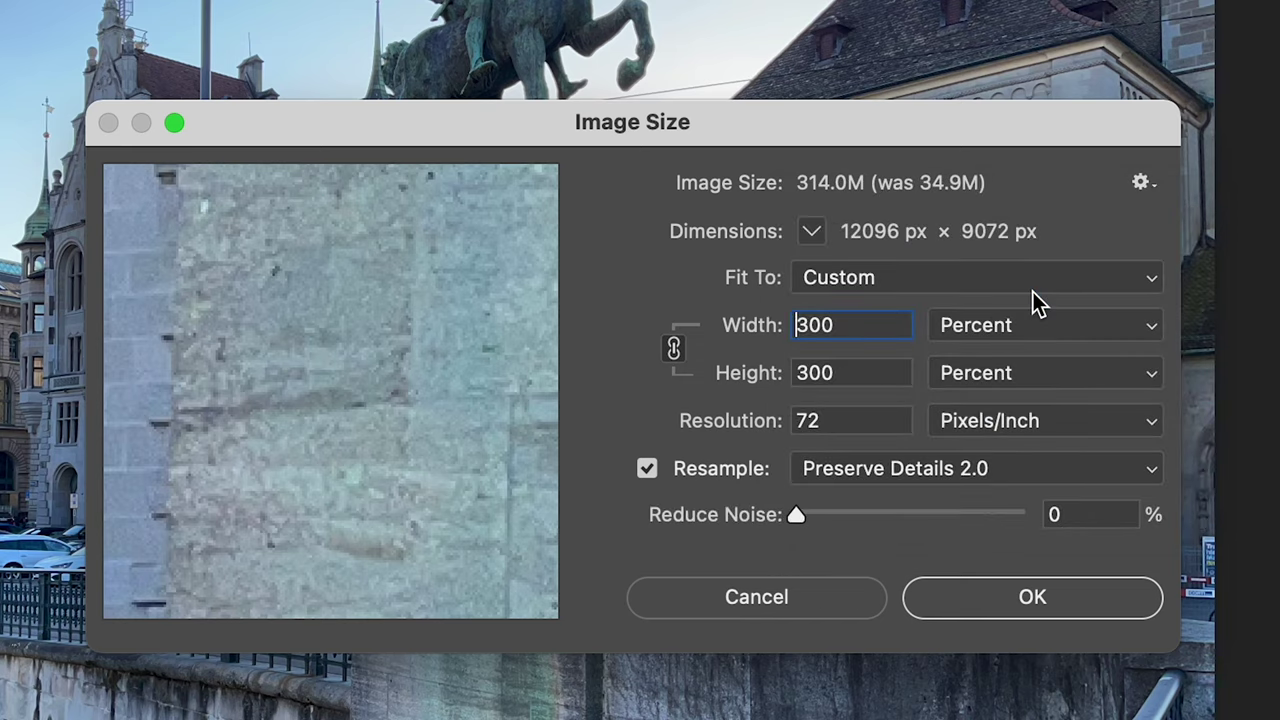
pyautogui.click(1046, 596)
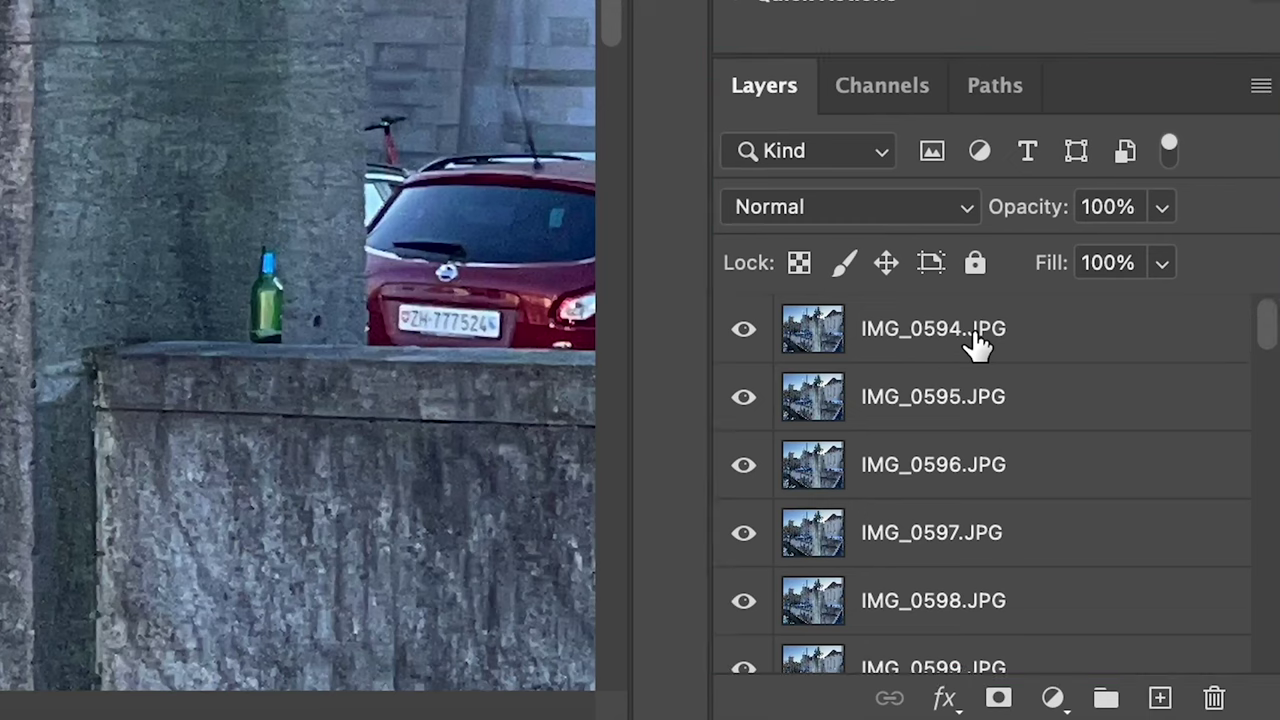
# - Select all layers from IMG_0594 down to IMG_0633
pyautogui.click(977, 344)
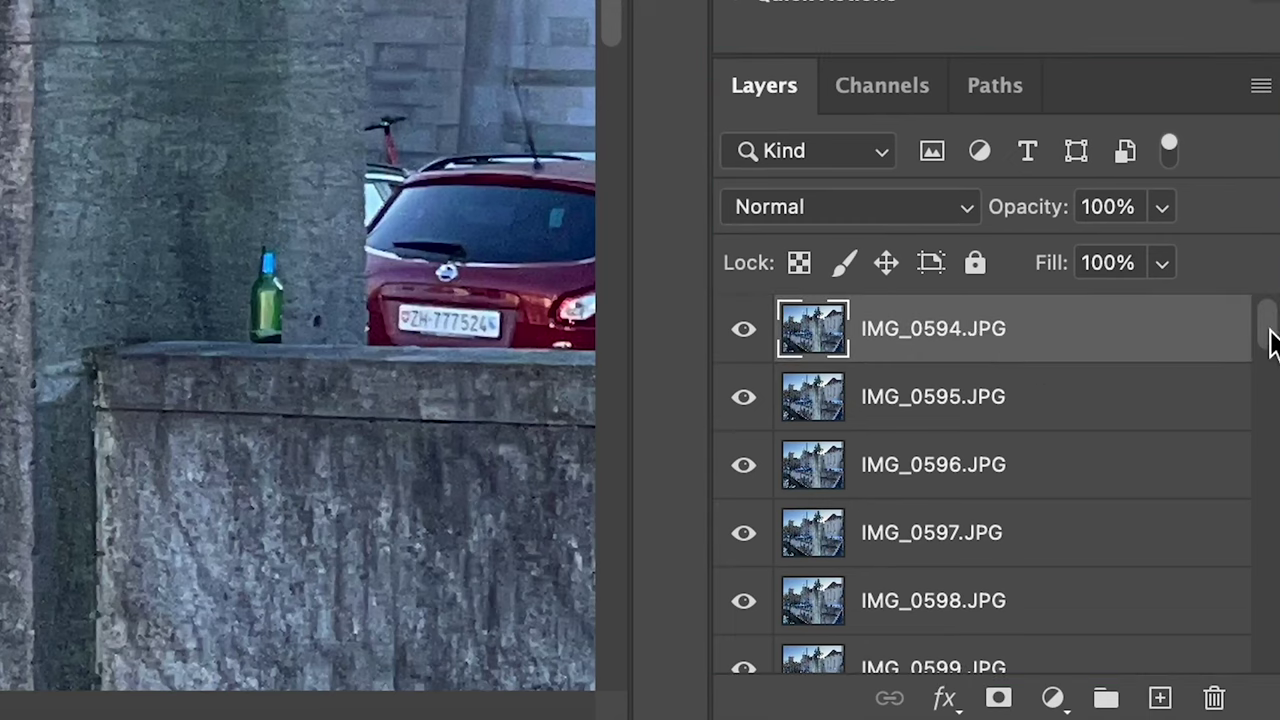
pyautogui.moveTo(1269, 343); pyautogui.dragTo(1268, 690)
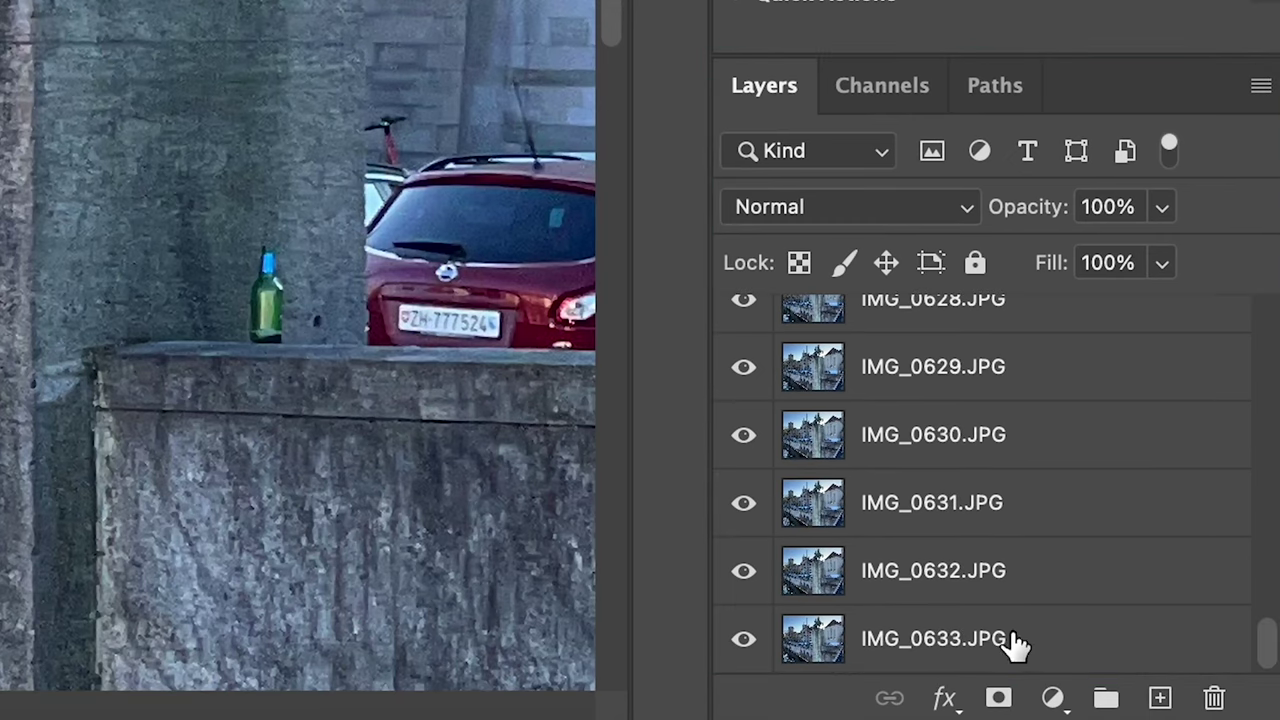
pyautogui.keyDown('shift'); pyautogui.click(1013, 640); pyautogui.keyUp('shift')
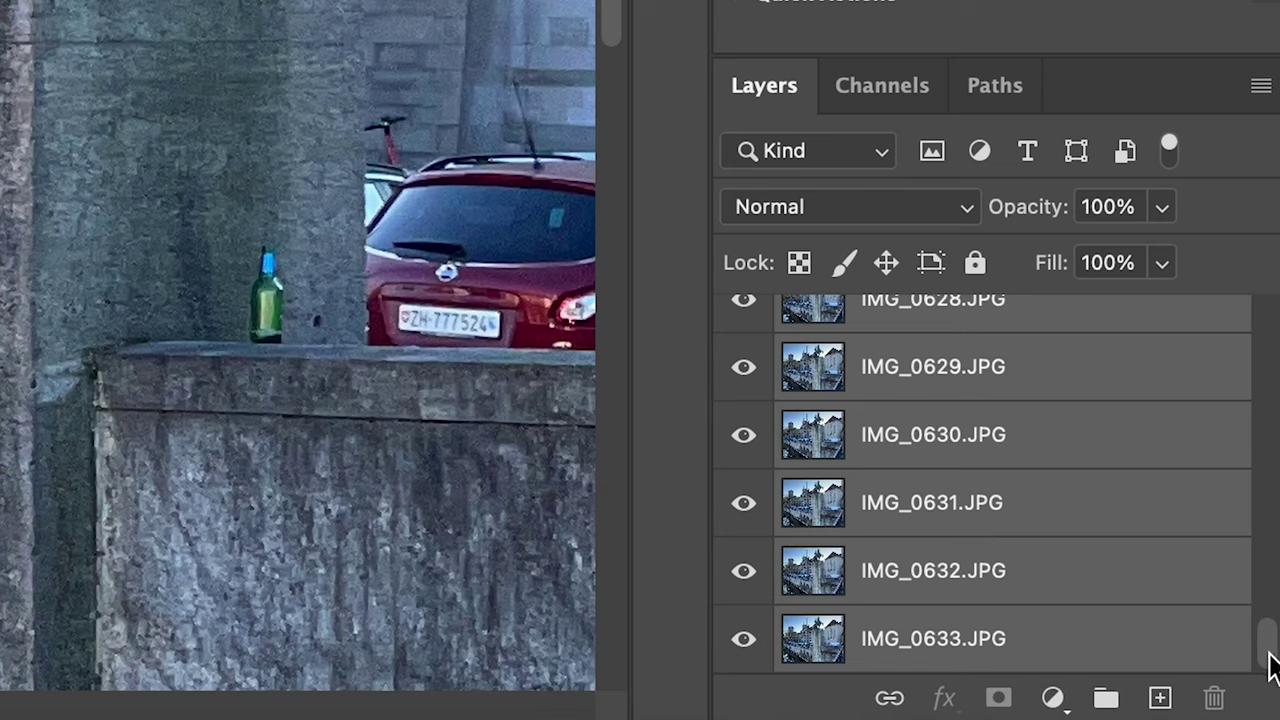
pyautogui.moveTo(1268, 655); pyautogui.dragTo(1272, 690)
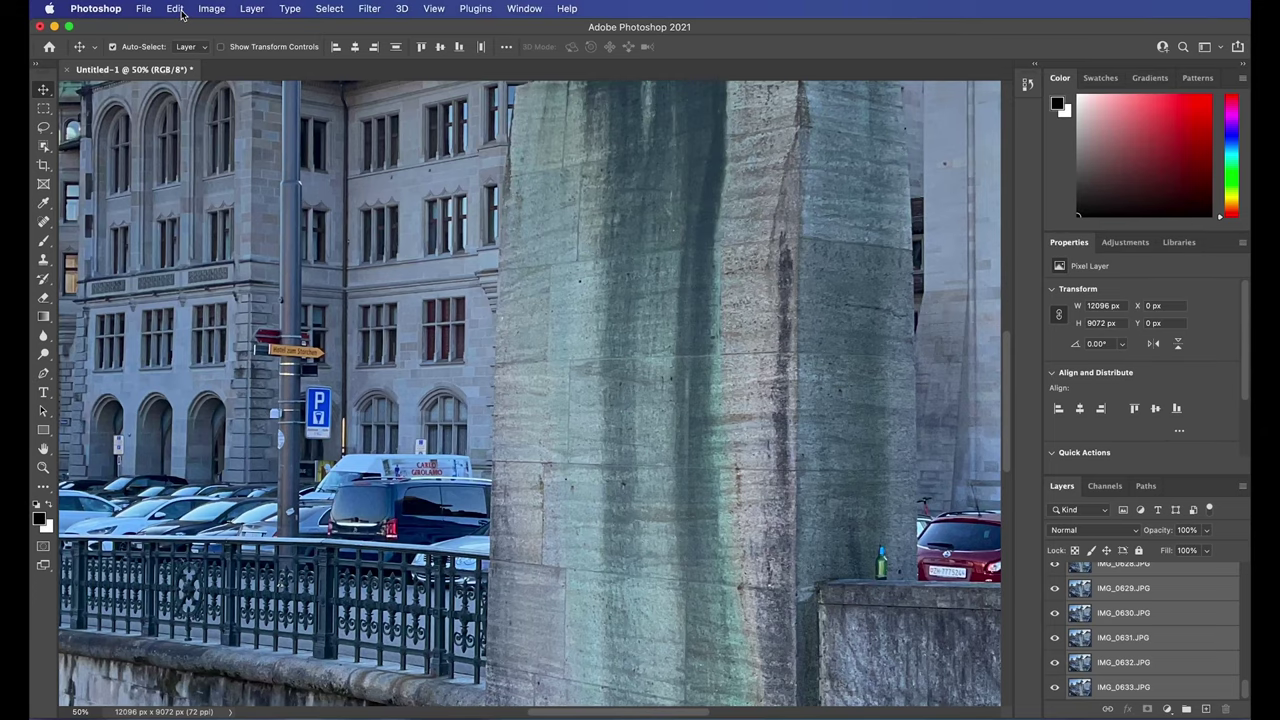
# - Auto-align the layers with Auto projection, then enter 2 in the layer Opacity field
pyautogui.click(181, 12)
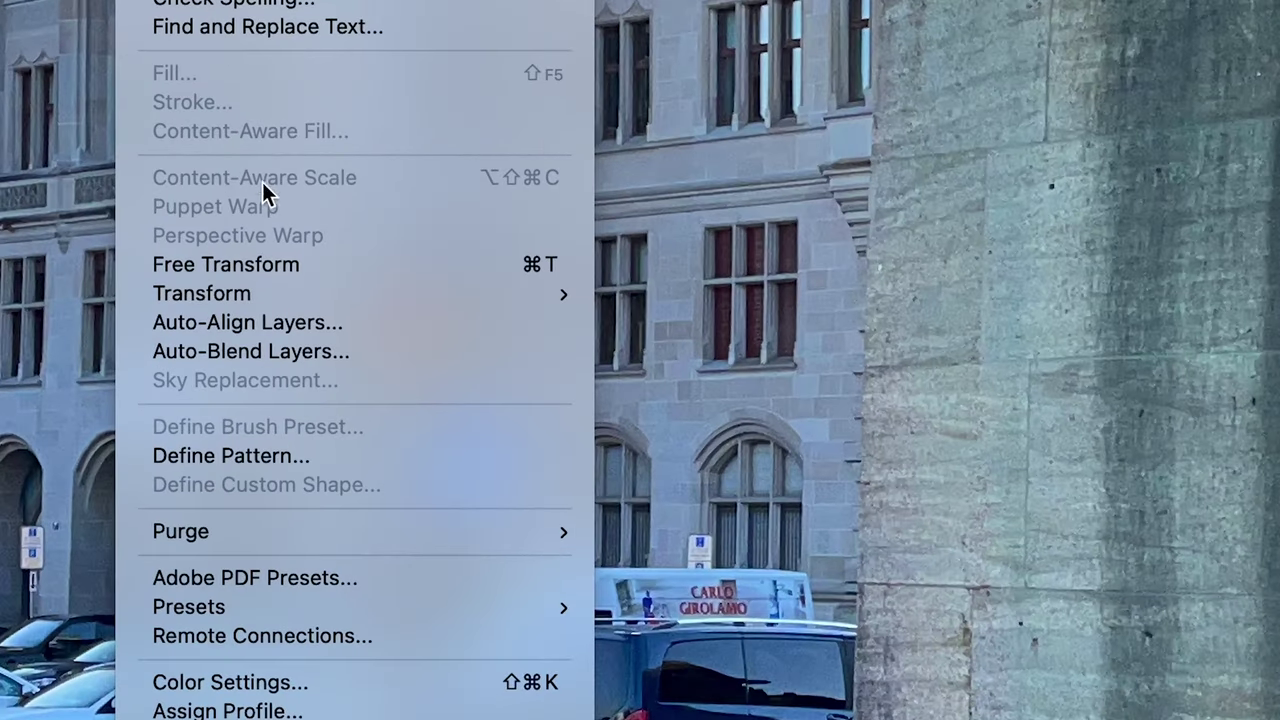
pyautogui.click(293, 325)
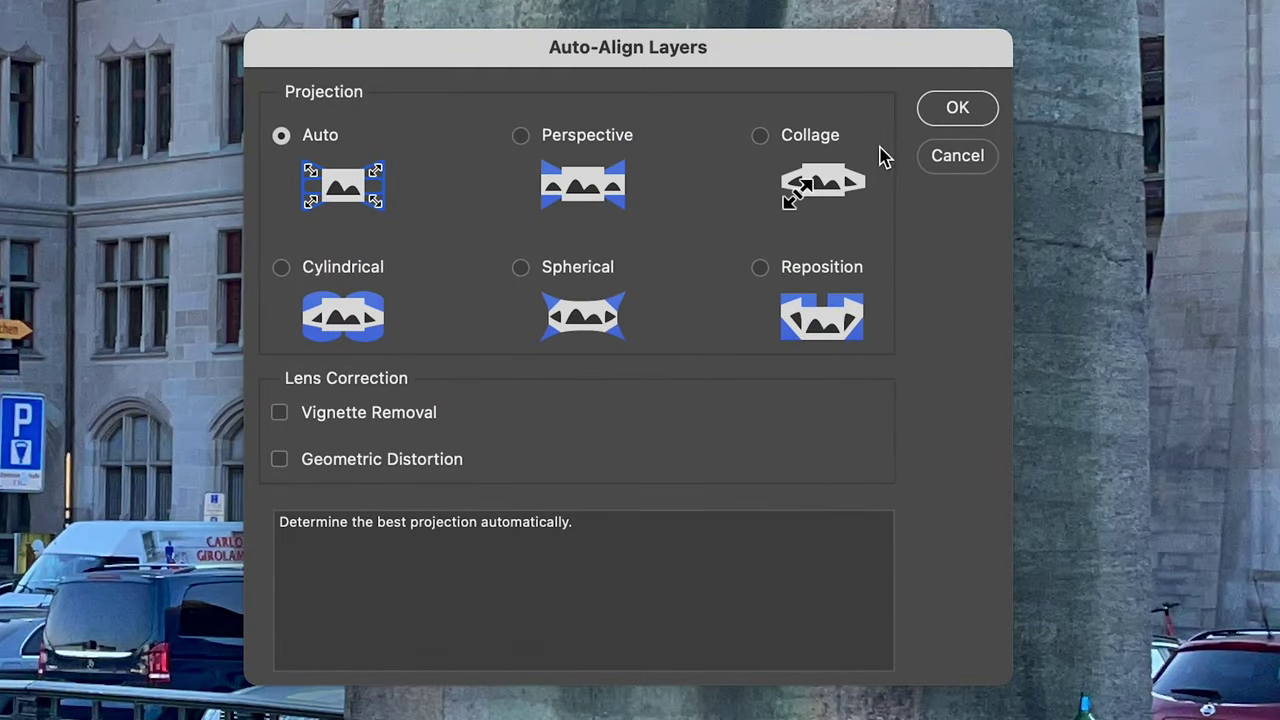
pyautogui.click(963, 110)
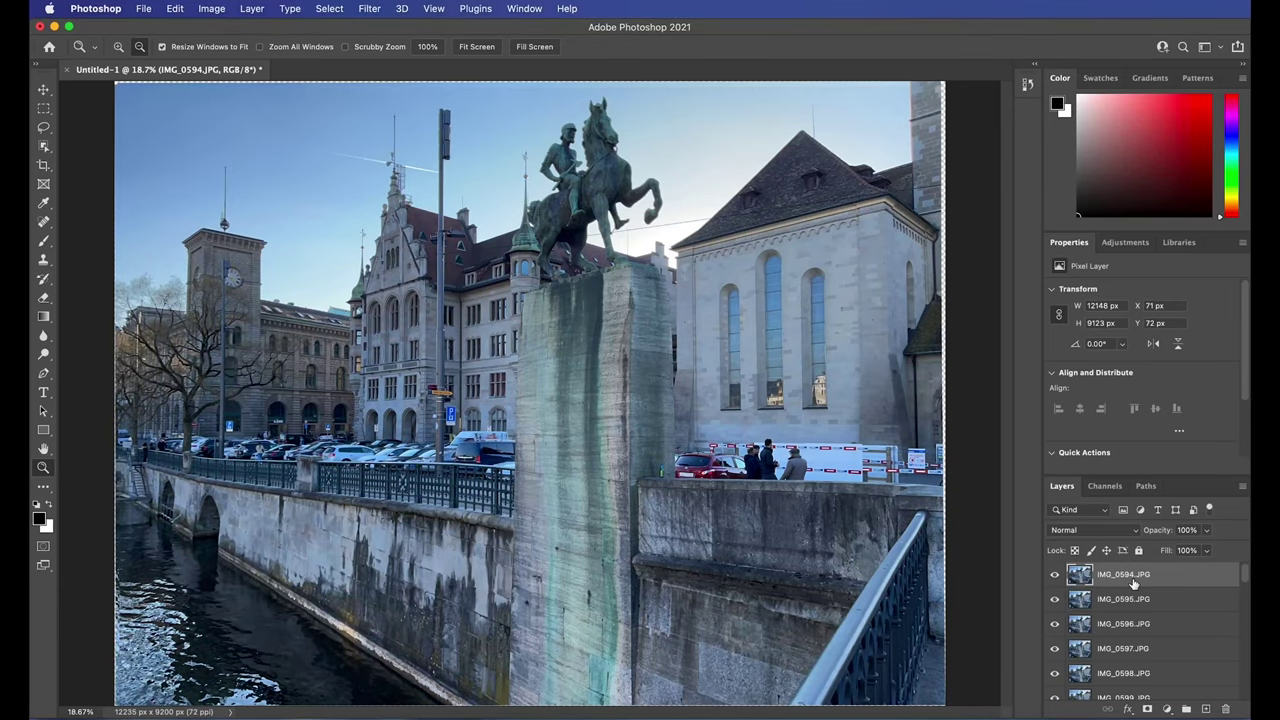
pyautogui.click(1188, 530)
pyautogui.write('2')
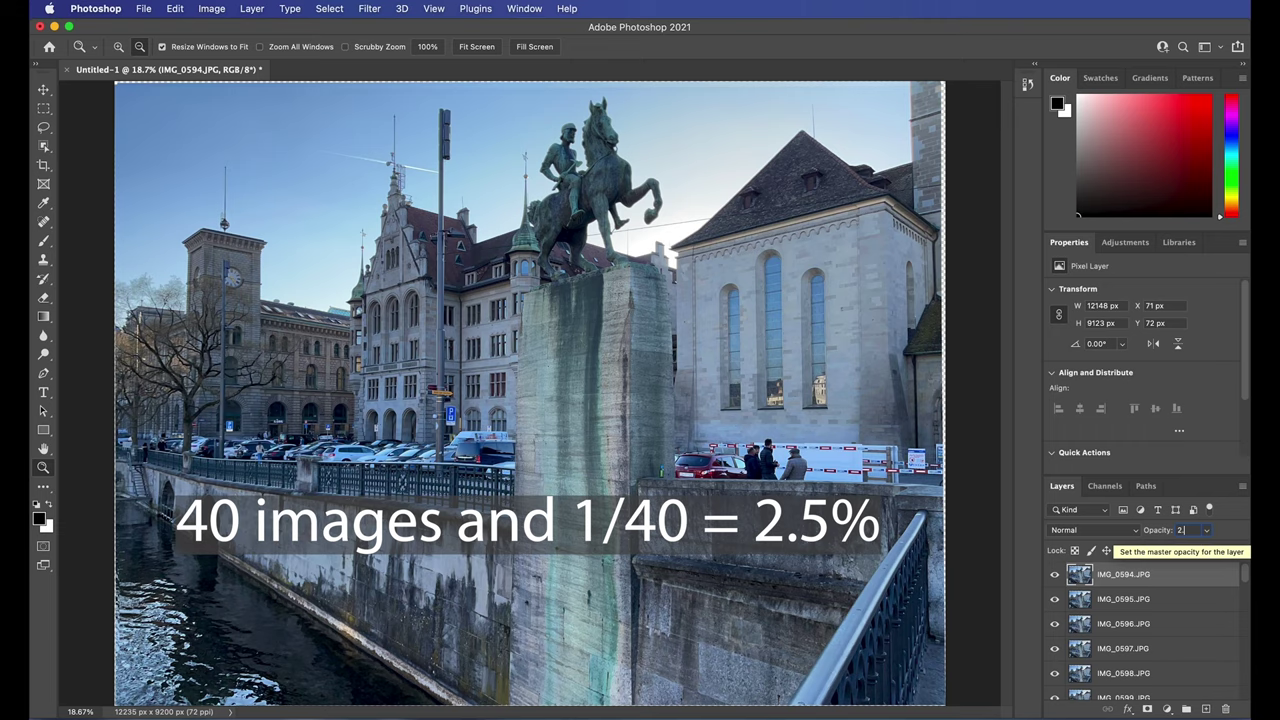
# - Give layers IMG_0594, IMG_0595 and IMG_0596 opacities of 2.5%, 5% and 7.5%
pyautogui.write('.5')
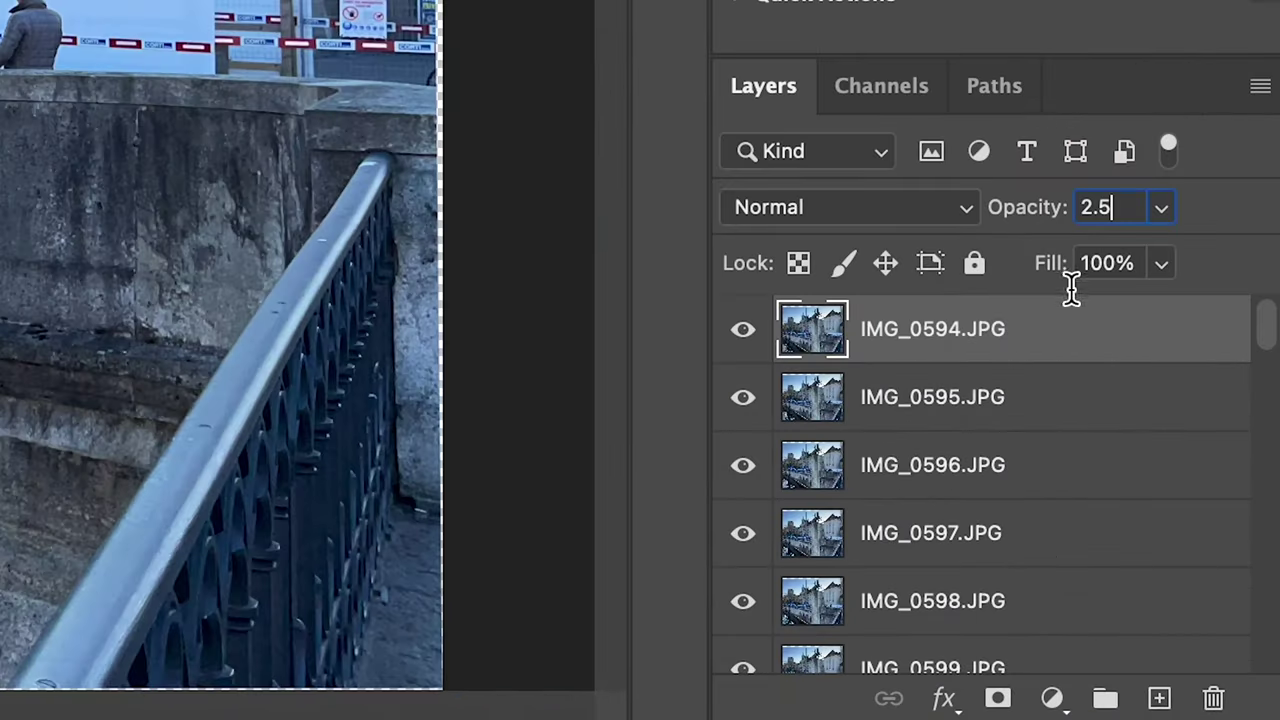
pyautogui.press('Return')
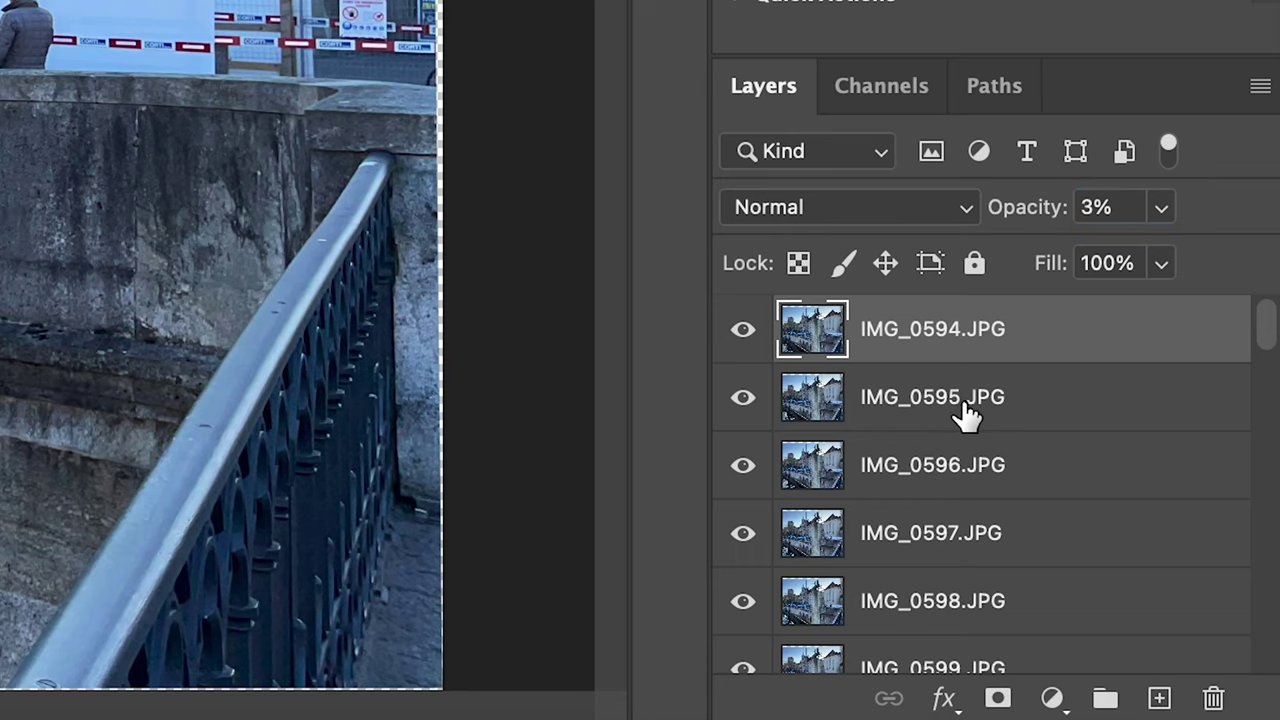
pyautogui.click(965, 415)
pyautogui.click(1113, 203)
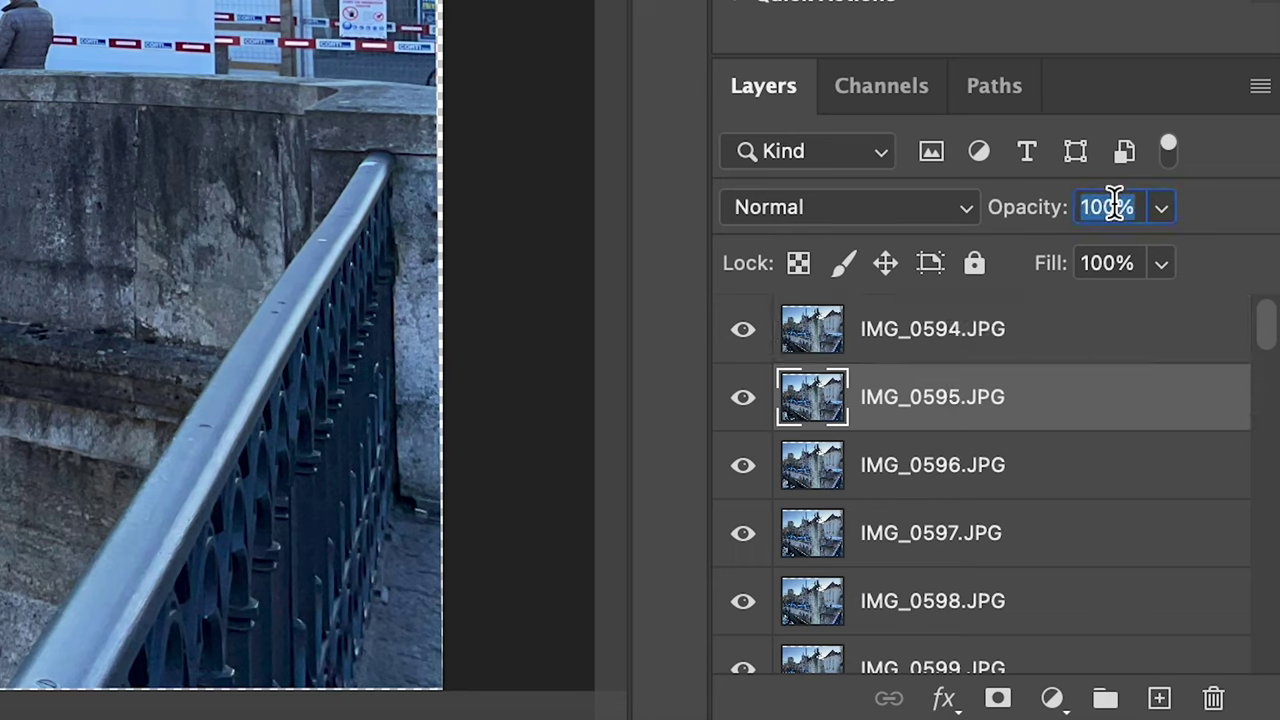
pyautogui.click(950, 325)
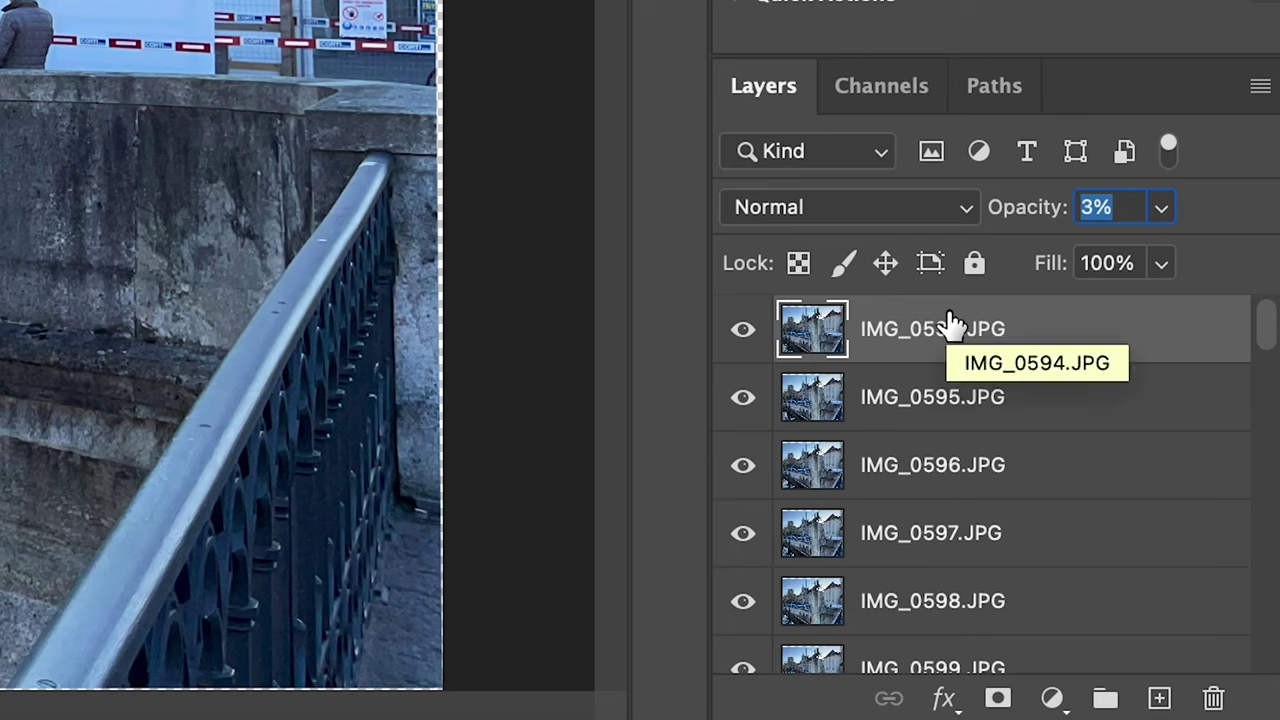
pyautogui.click(928, 410)
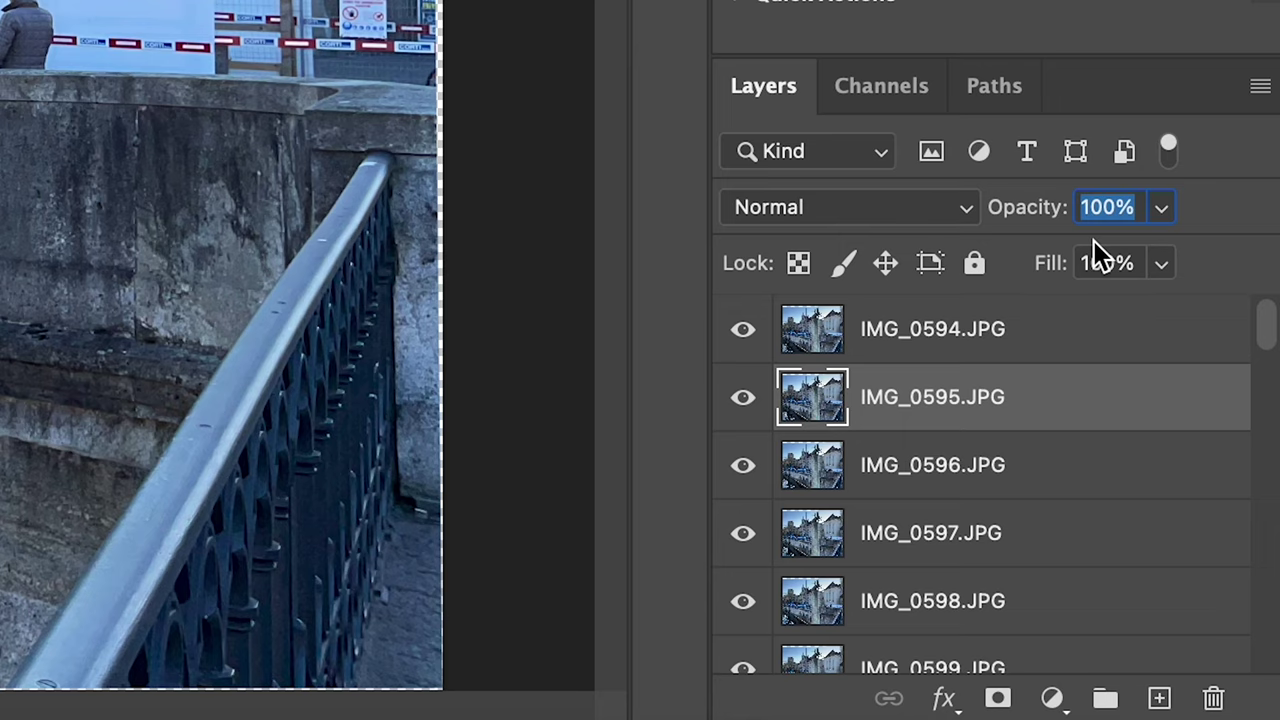
pyautogui.write('5')
pyautogui.press('Return')
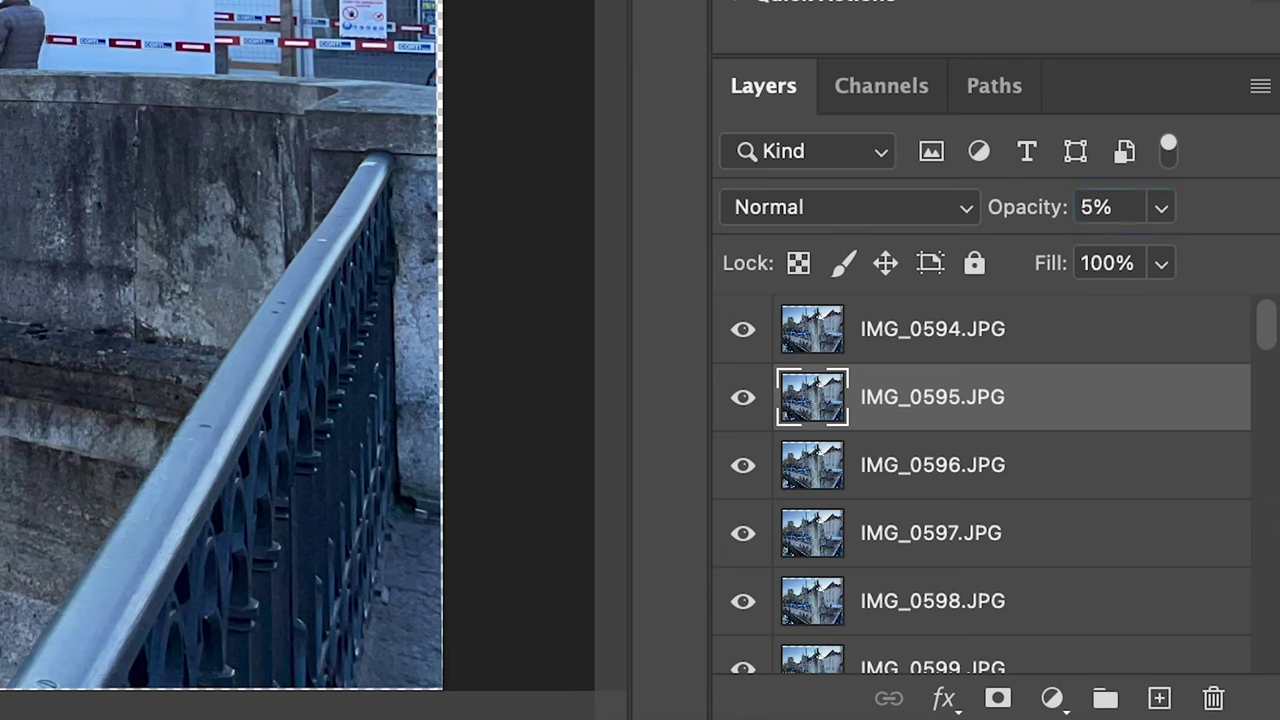
pyautogui.click(980, 477)
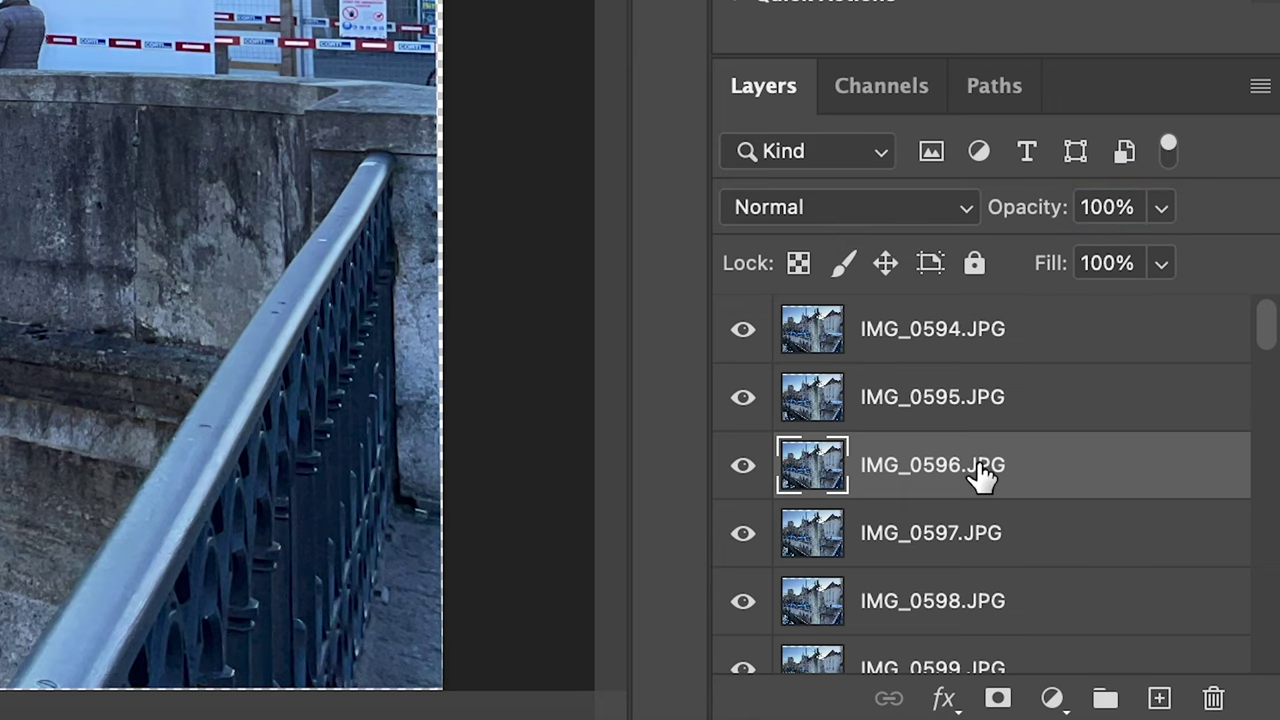
pyautogui.click(1118, 208)
pyautogui.write('7')
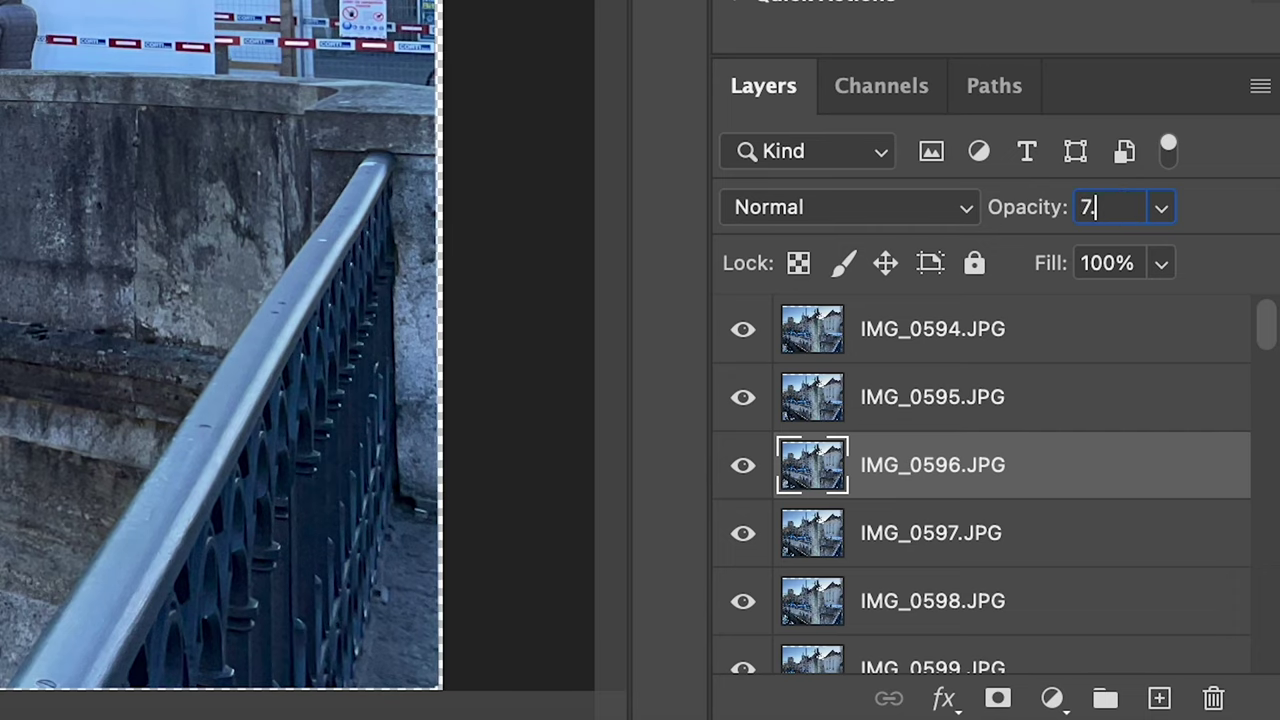
pyautogui.write('.5')
pyautogui.press('Return')
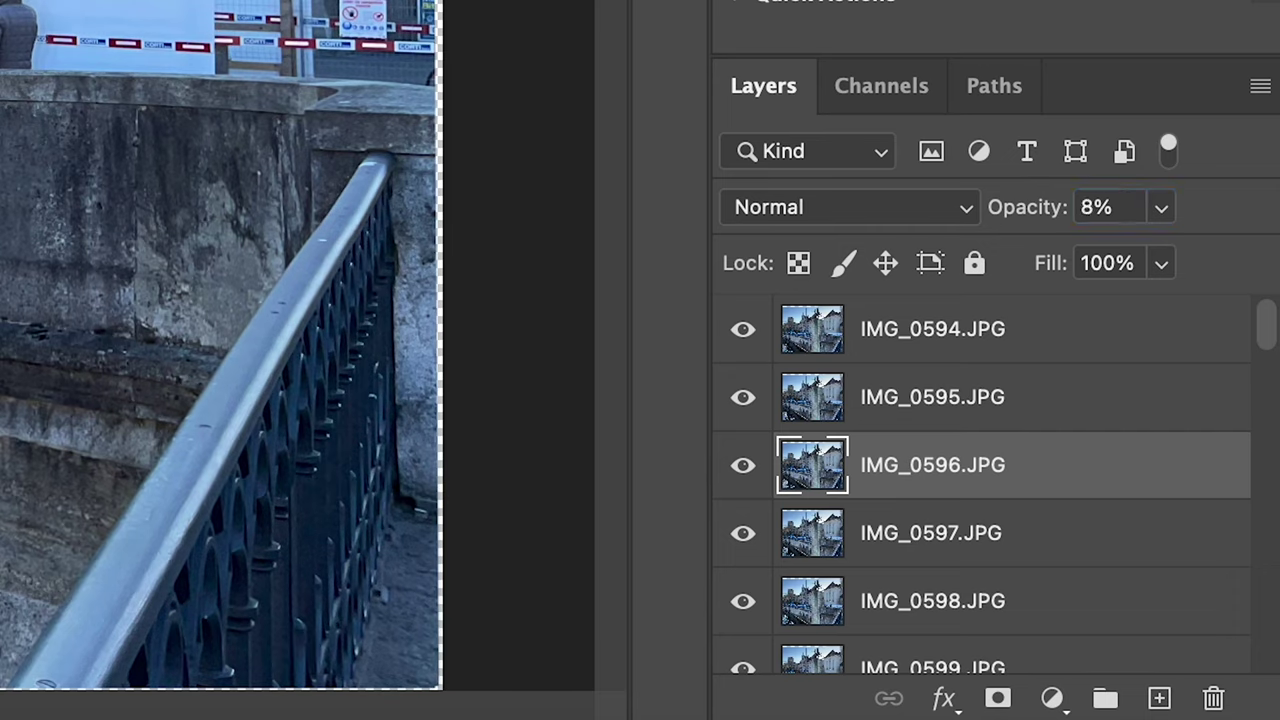
# - Set IMG_0597 to 10% opacity and IMG_0598 to 12.5% opacity
pyautogui.click(920, 548)
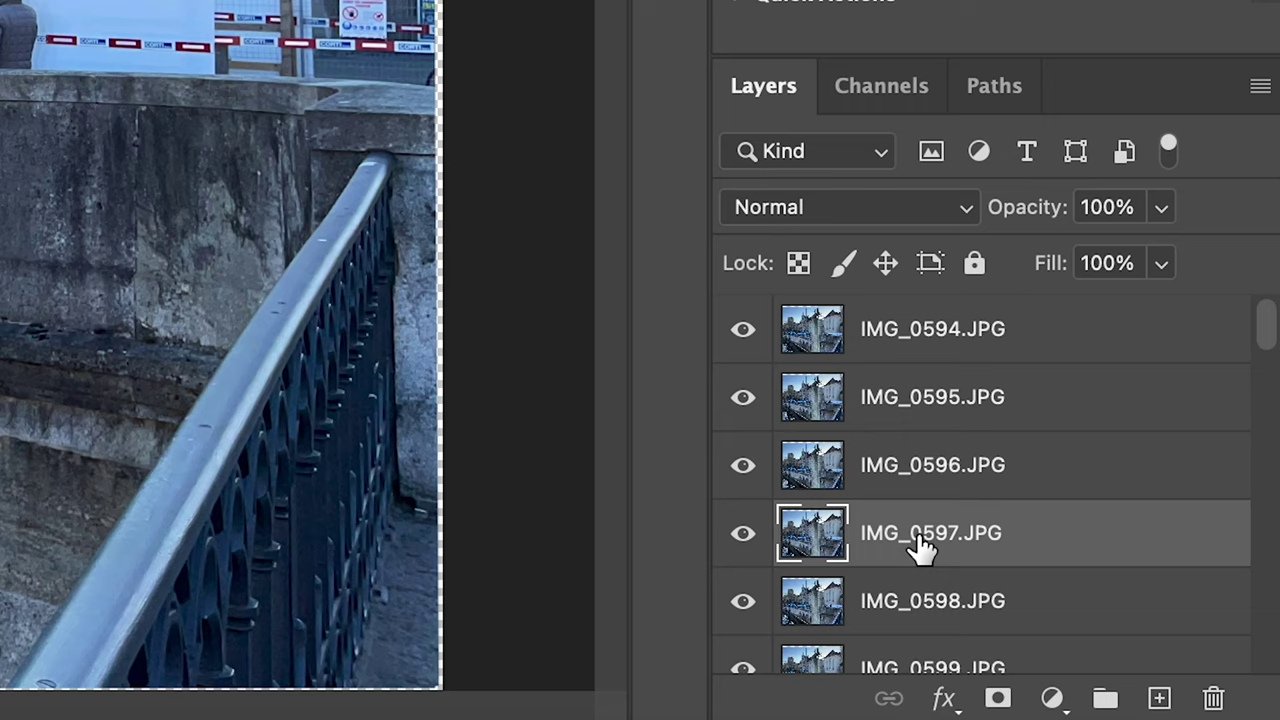
pyautogui.click(1114, 207)
pyautogui.write('10')
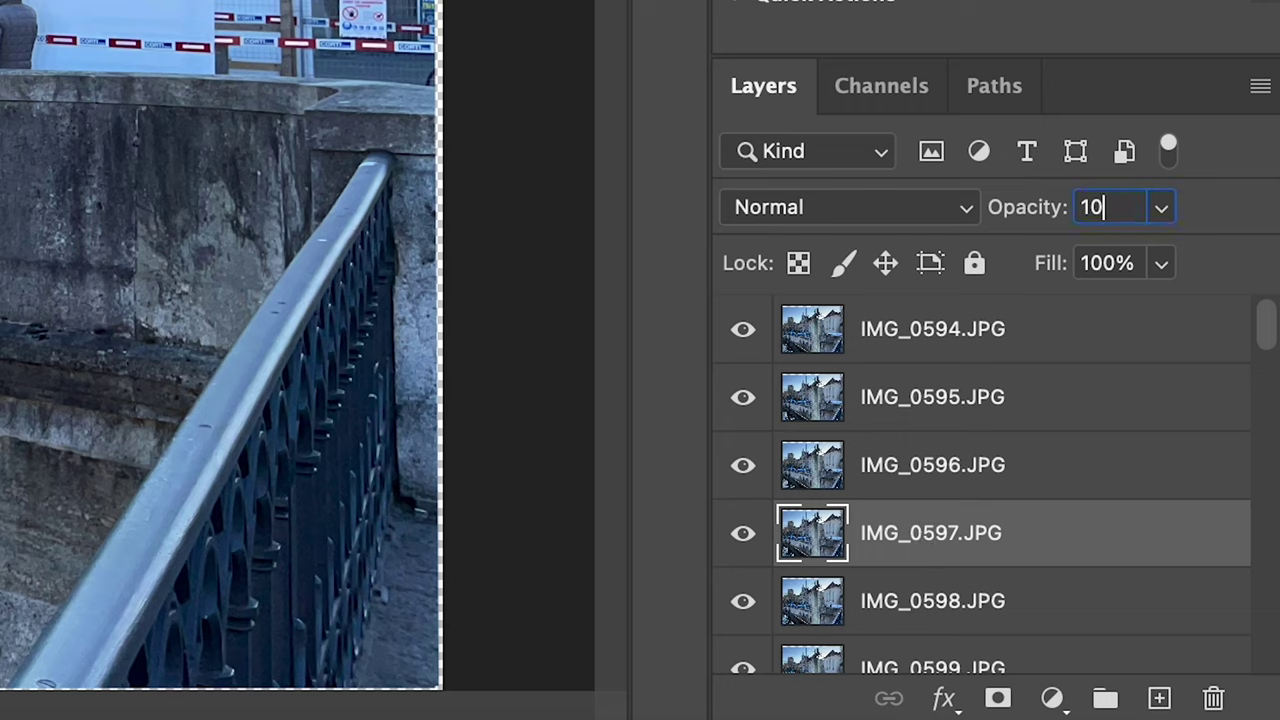
pyautogui.press('Return')
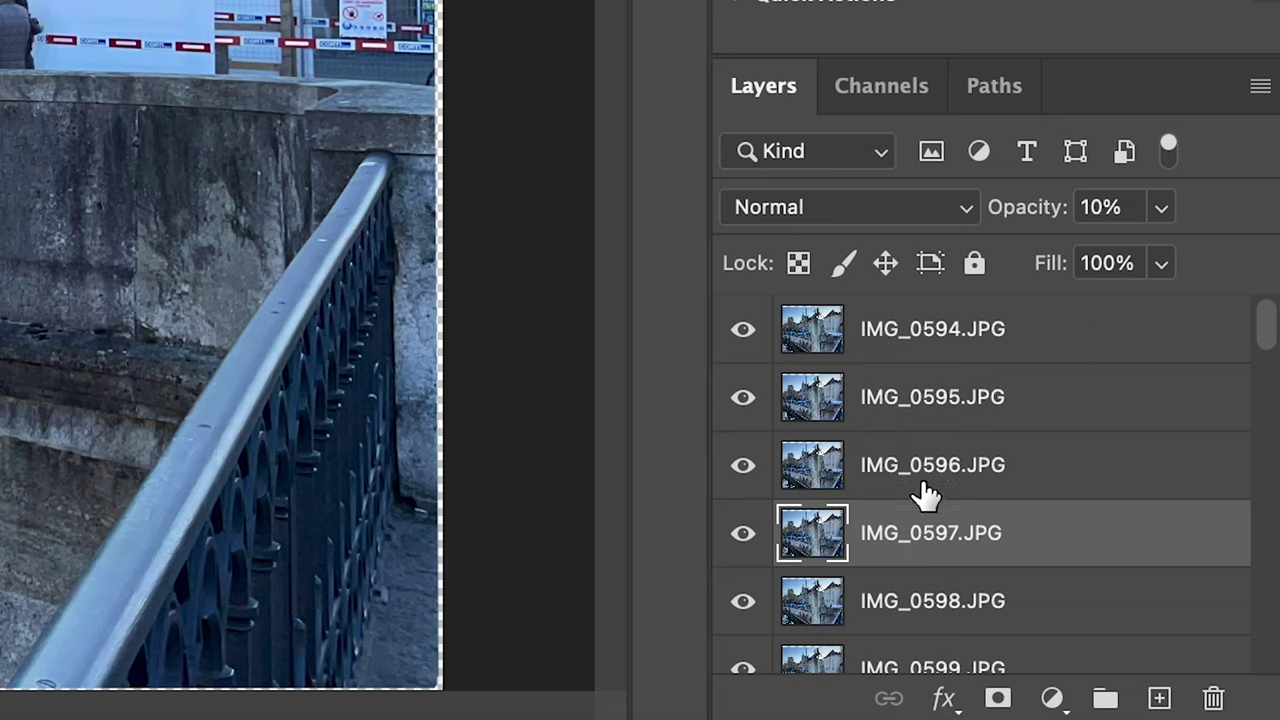
pyautogui.scroll(-3, 924, 492)
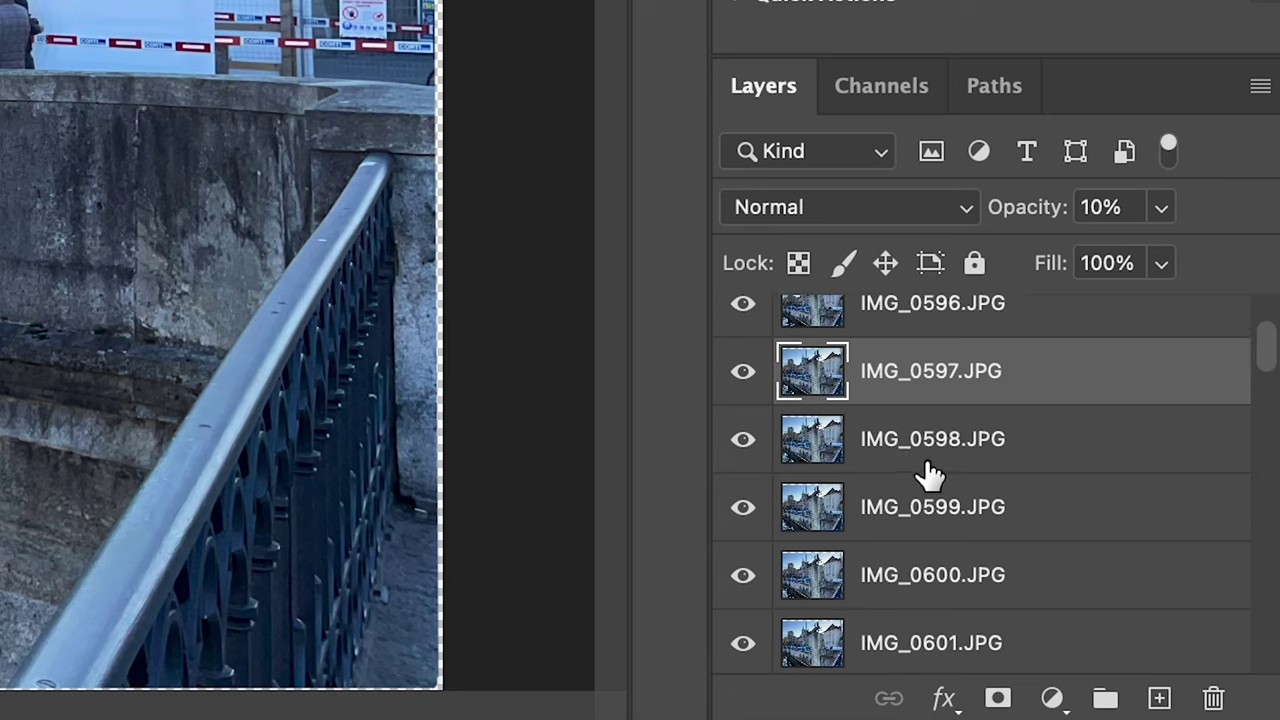
pyautogui.click(934, 448)
pyautogui.click(1108, 210)
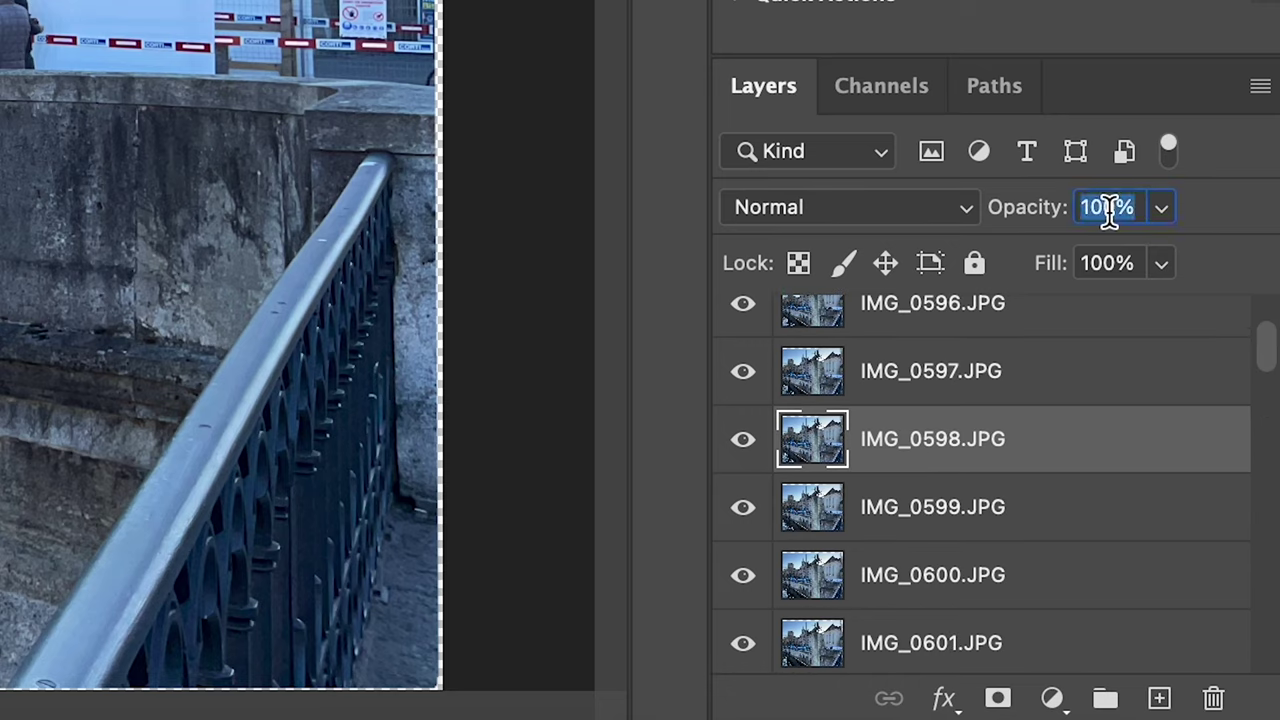
pyautogui.write('12.5')
pyautogui.press('Return')
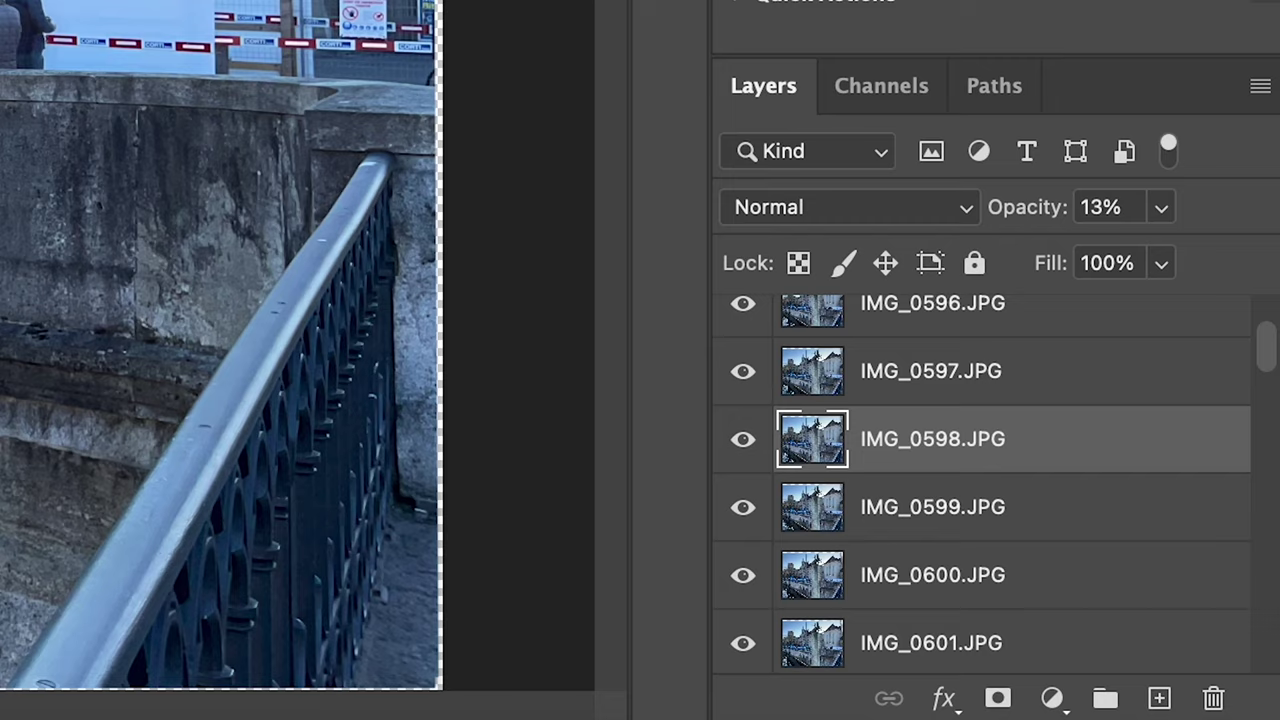
# - Set IMG_0599 to 15% opacity and IMG_0600 to 17.5% opacity
pyautogui.click(955, 521)
pyautogui.click(1108, 209)
pyautogui.write('15')
pyautogui.press('Return')
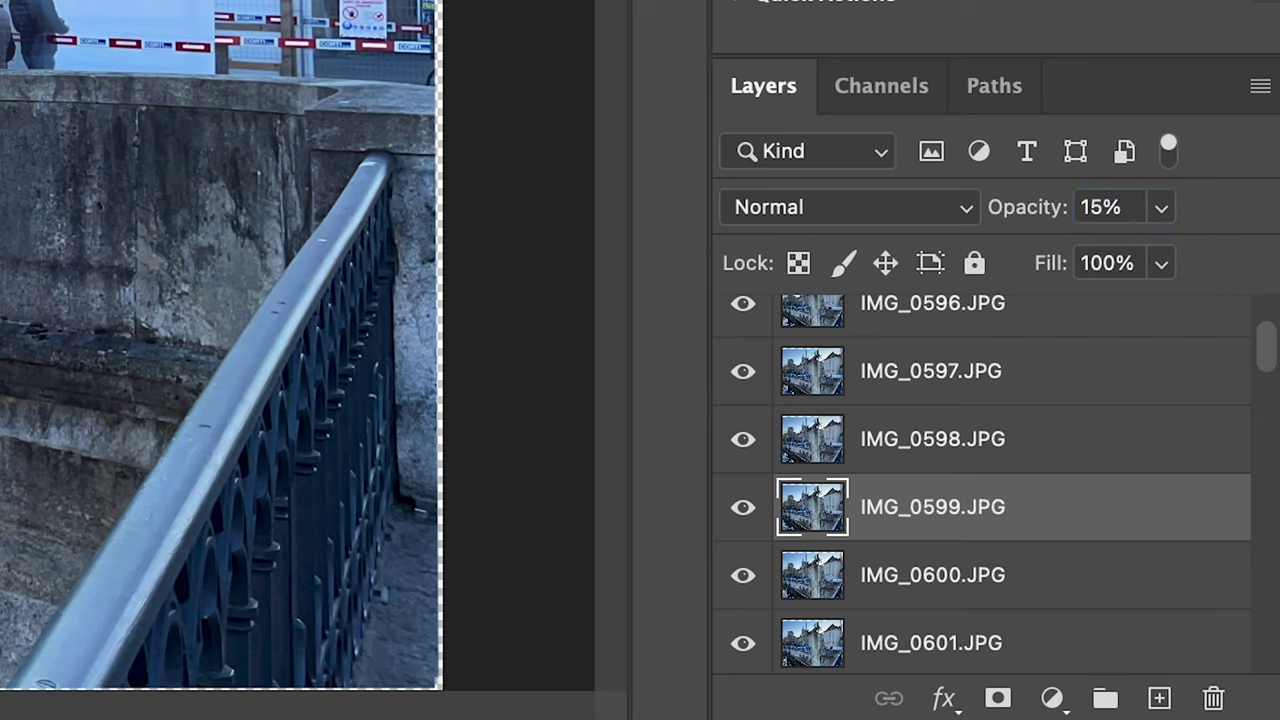
pyautogui.click(945, 600)
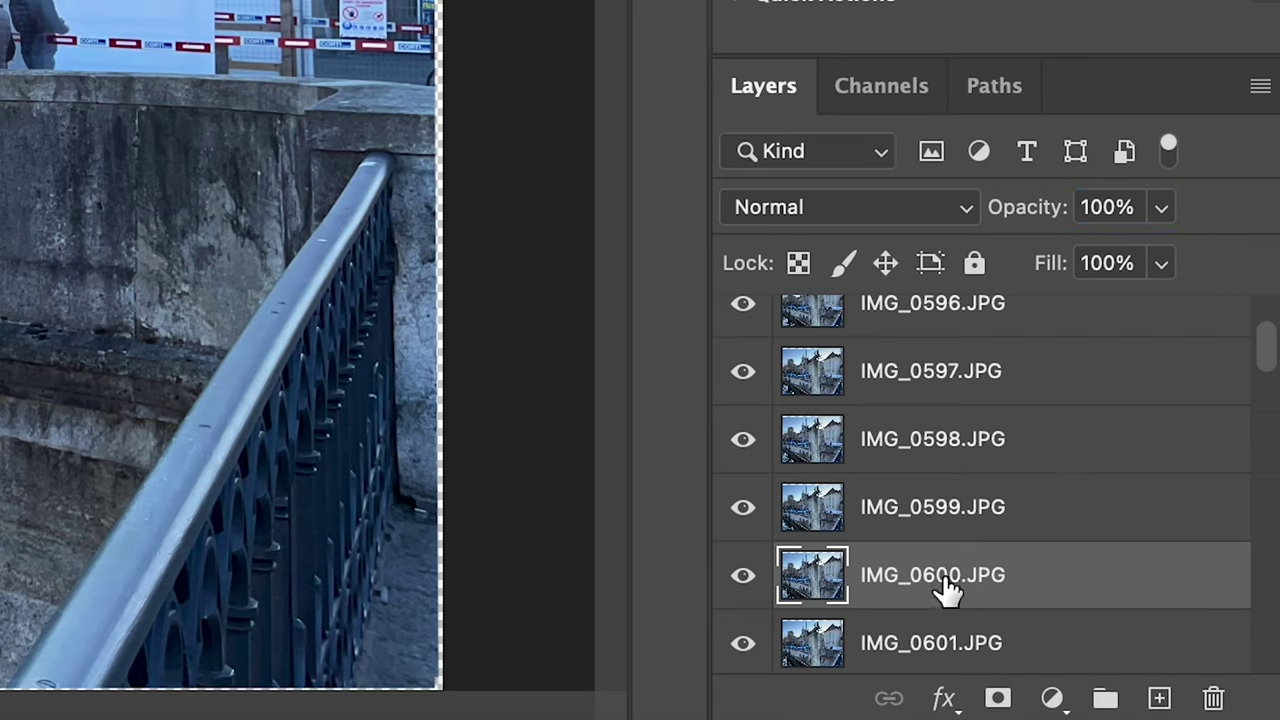
pyautogui.click(1112, 208)
pyautogui.write('17.5')
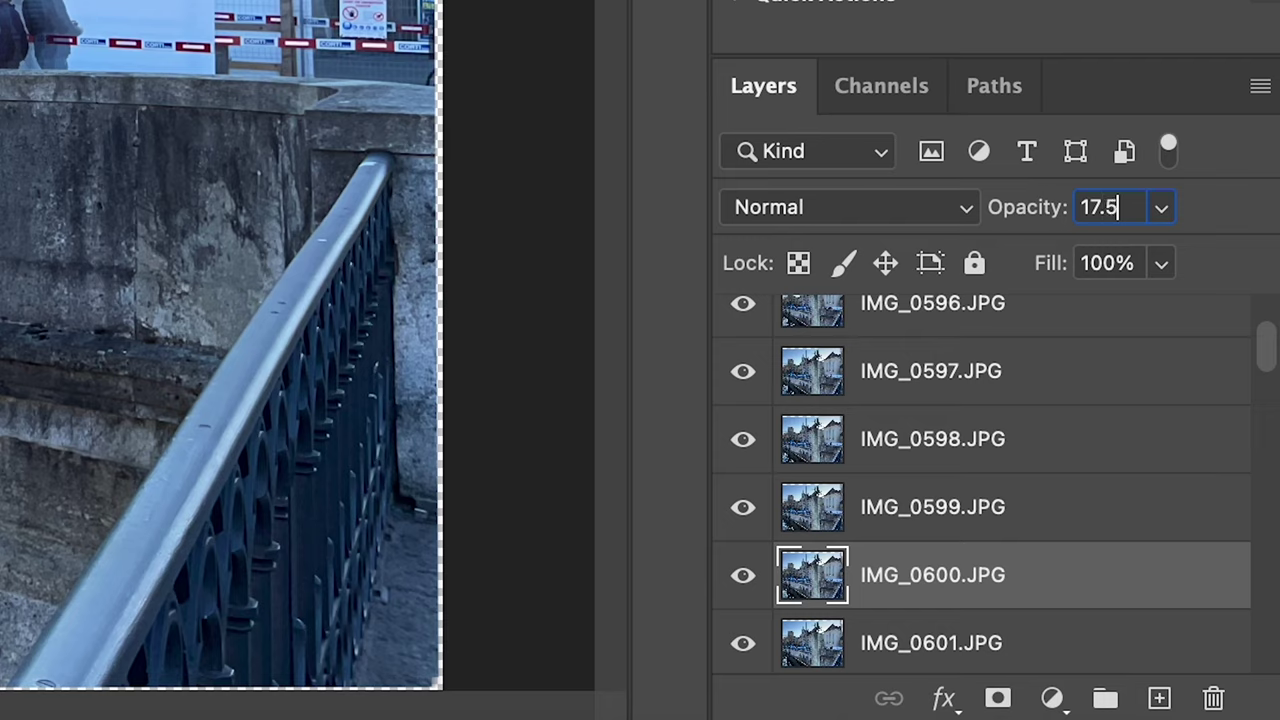
pyautogui.press('Return')
pyautogui.scroll(-3, 1034, 486)
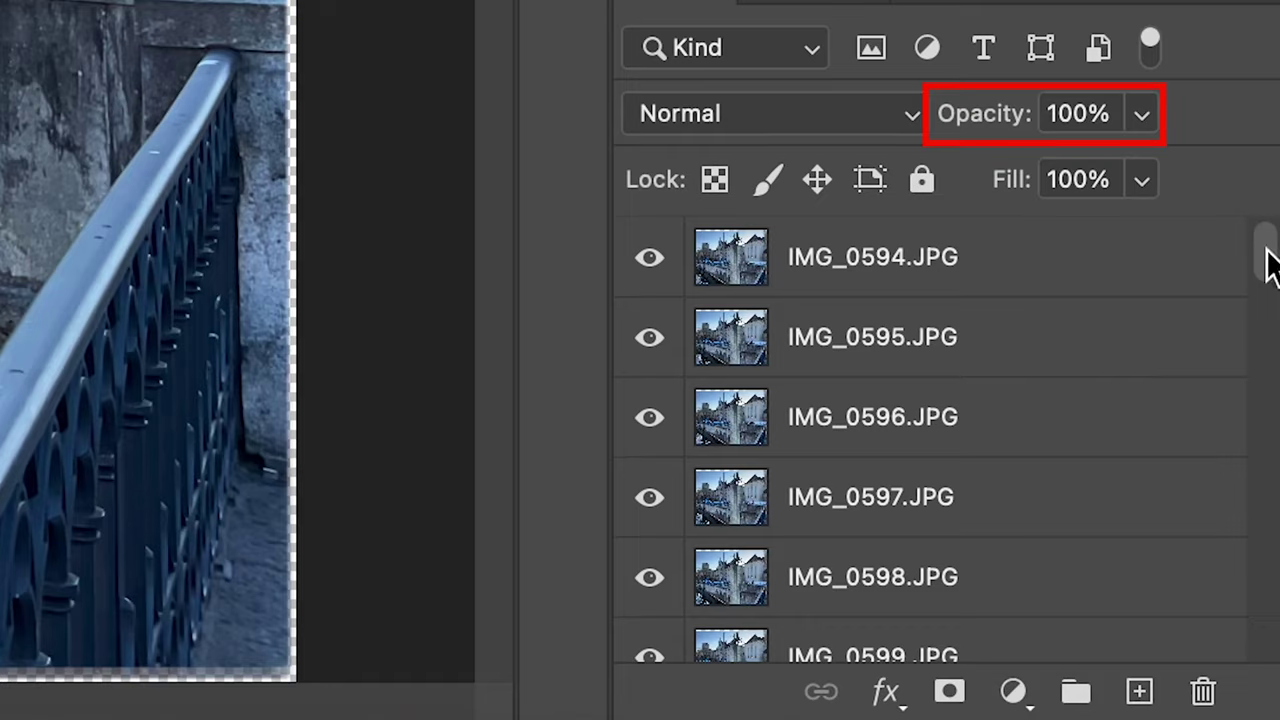
pyautogui.click(886, 266)
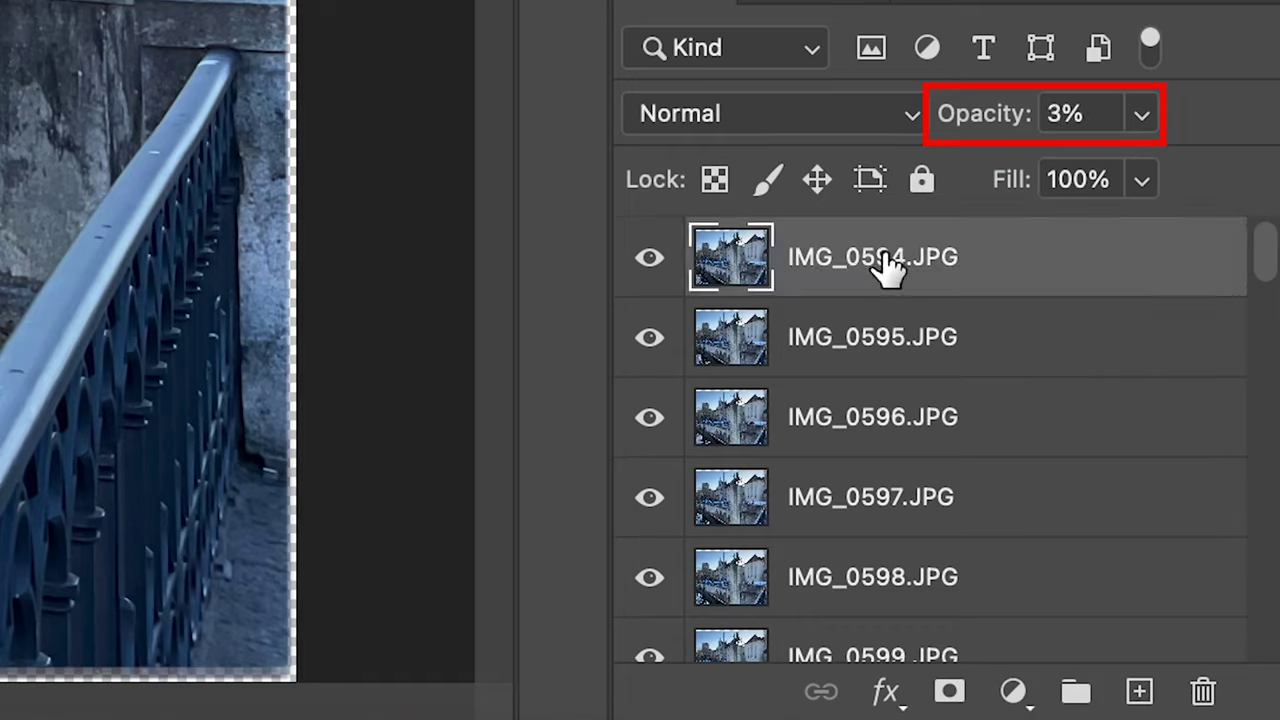
pyautogui.click(884, 355)
pyautogui.click(872, 422)
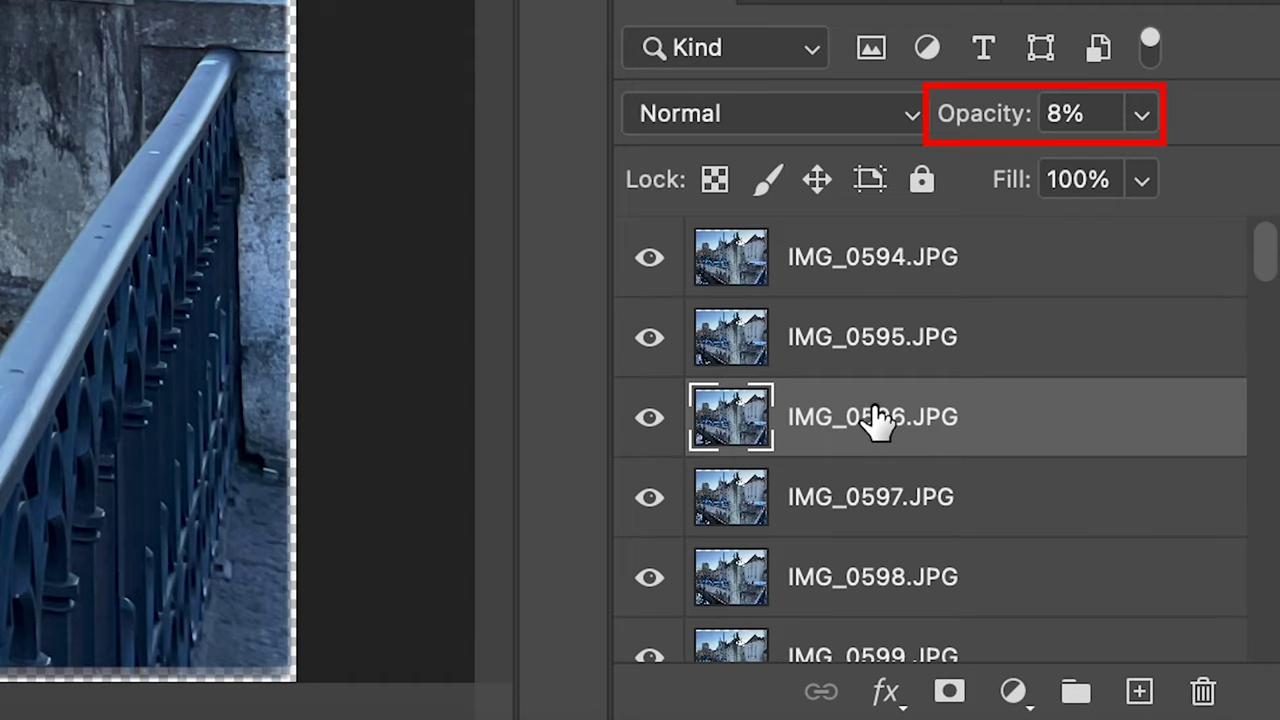
pyautogui.click(874, 505)
pyautogui.click(872, 588)
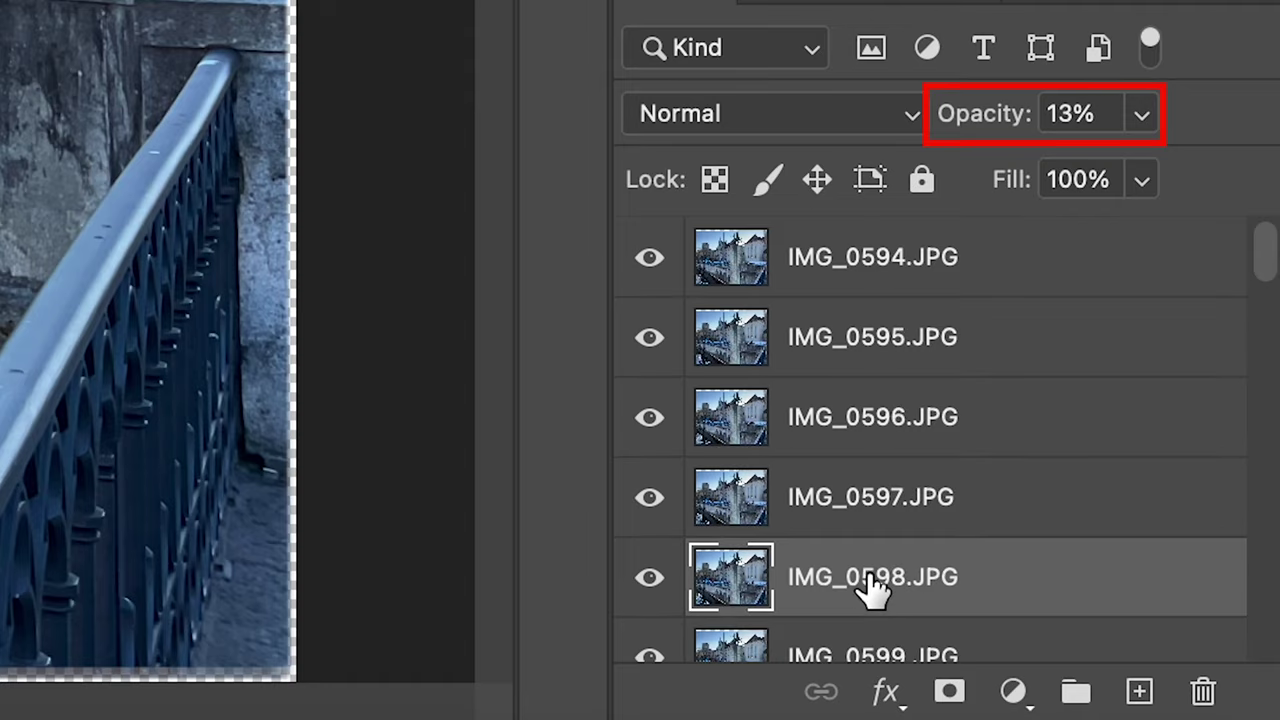
pyautogui.scroll(-3, 872, 588)
pyautogui.click(874, 412)
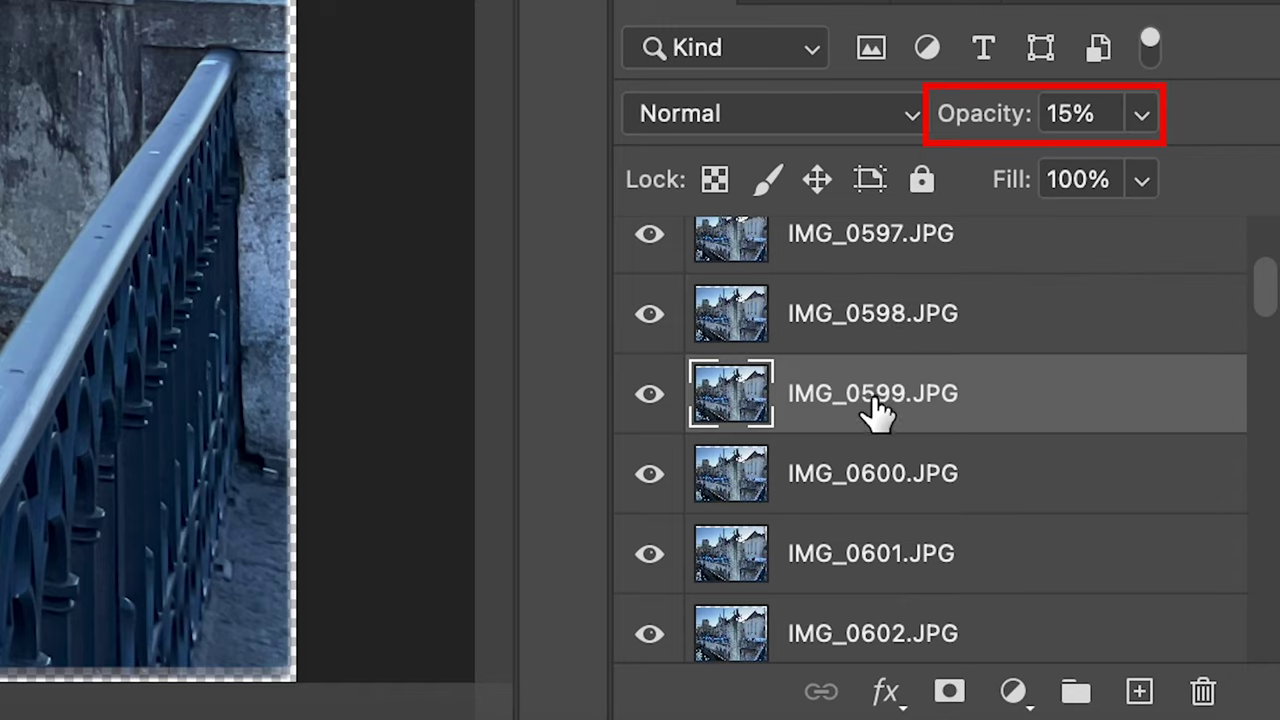
pyautogui.click(872, 477)
pyautogui.click(874, 555)
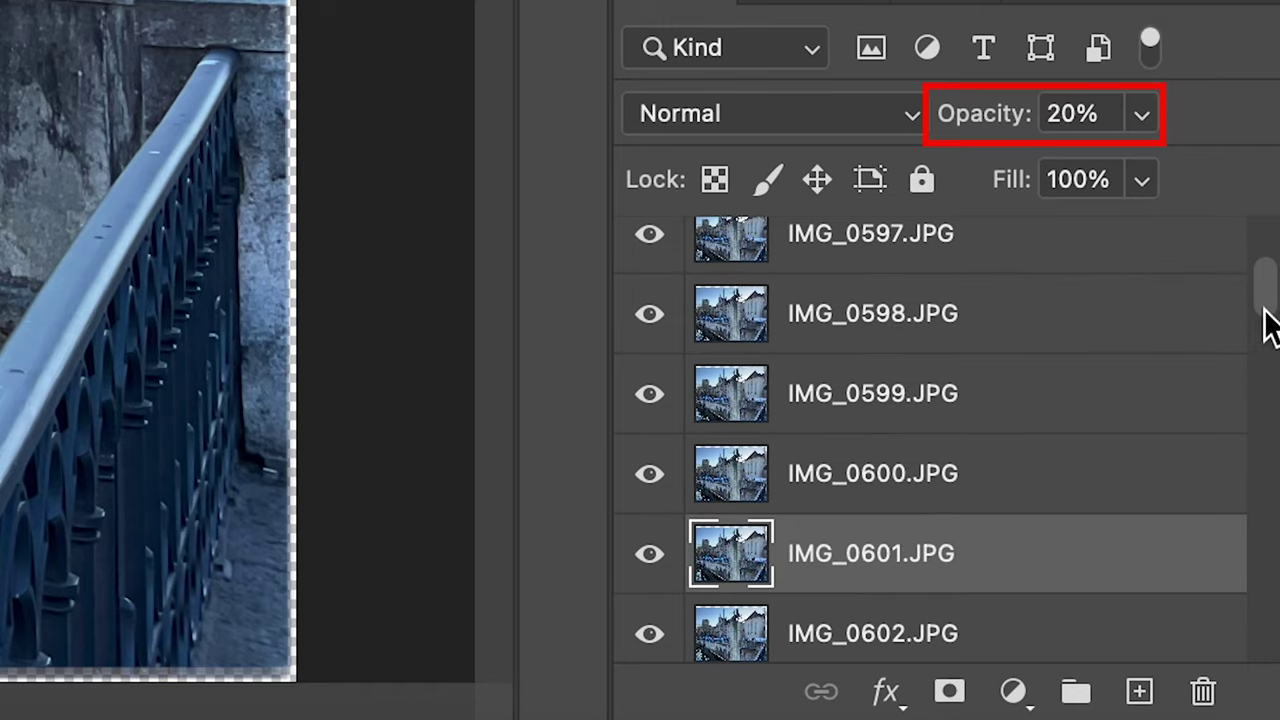
pyautogui.moveTo(1266, 280); pyautogui.dragTo(1266, 660)
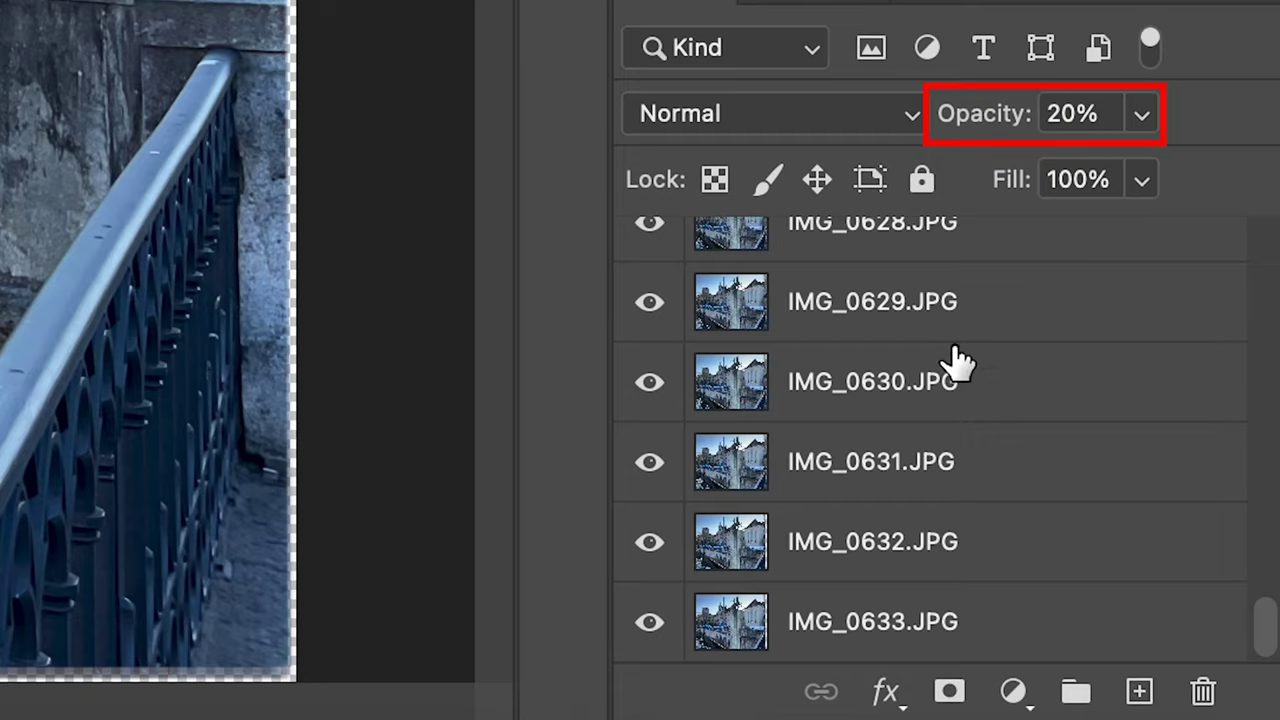
pyautogui.click(919, 312)
pyautogui.click(902, 381)
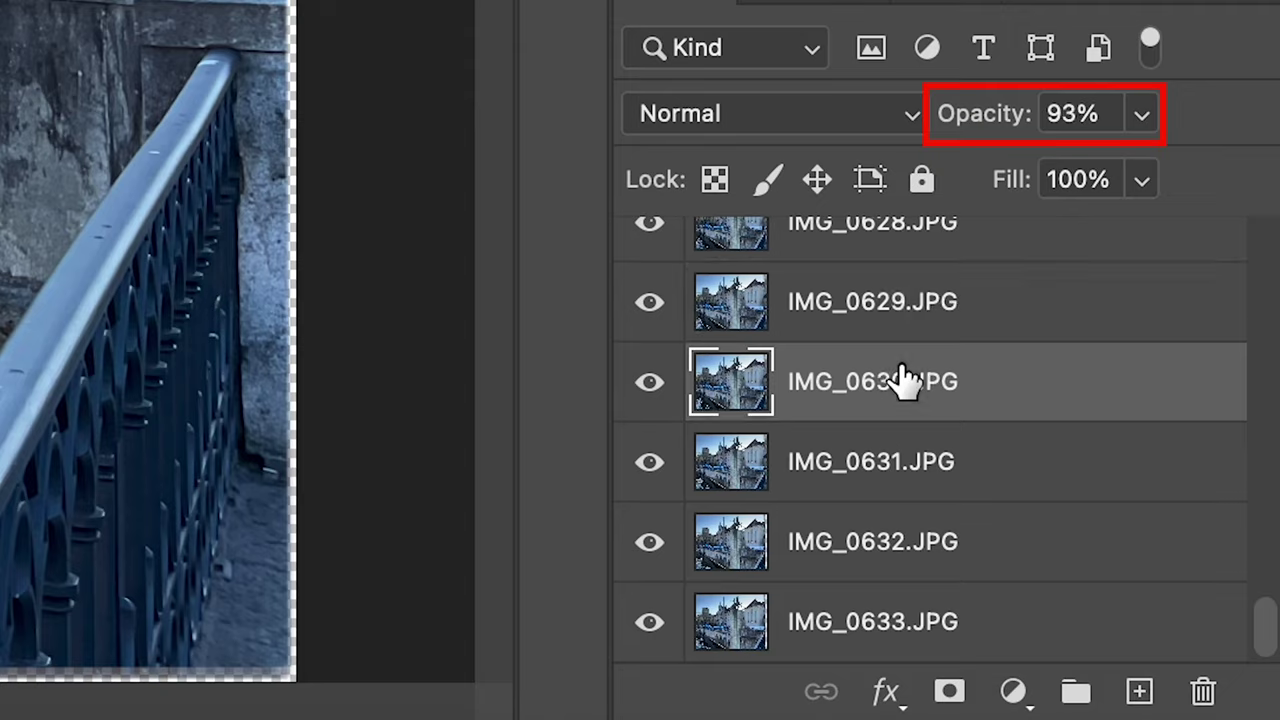
pyautogui.click(900, 488)
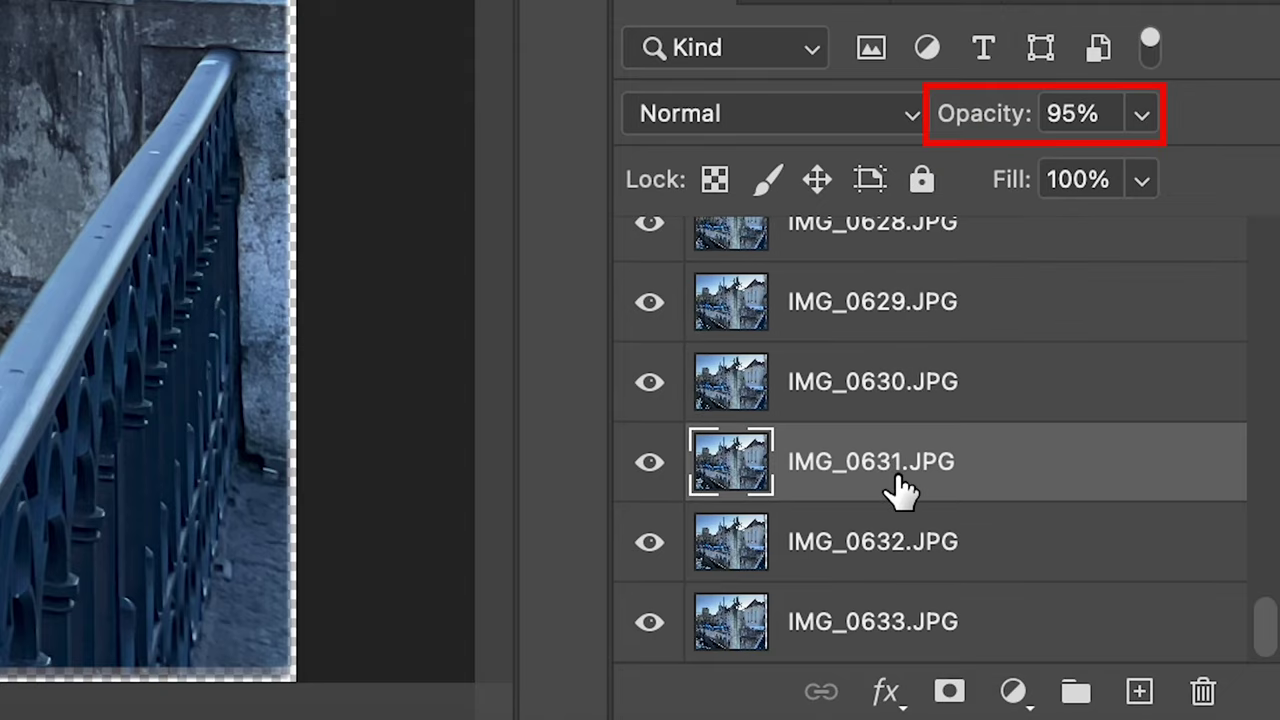
pyautogui.click(898, 548)
pyautogui.click(900, 625)
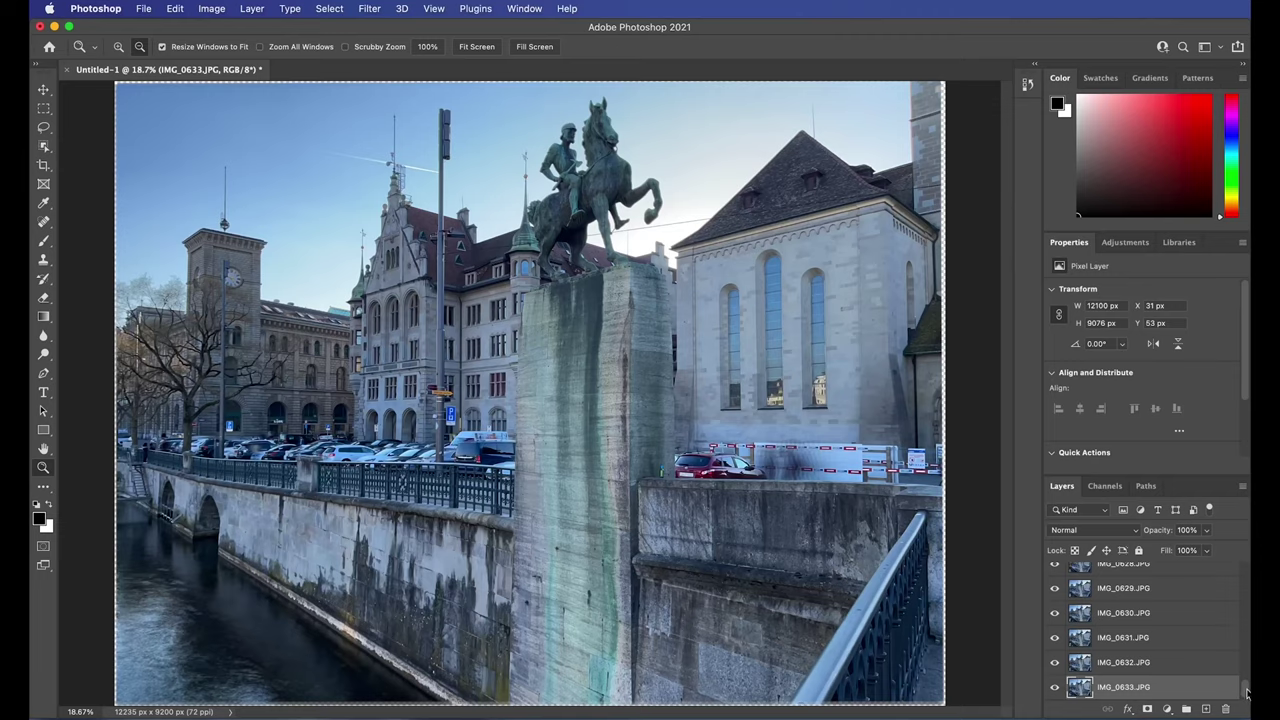
pyautogui.moveTo(1246, 693); pyautogui.dragTo(1246, 578)
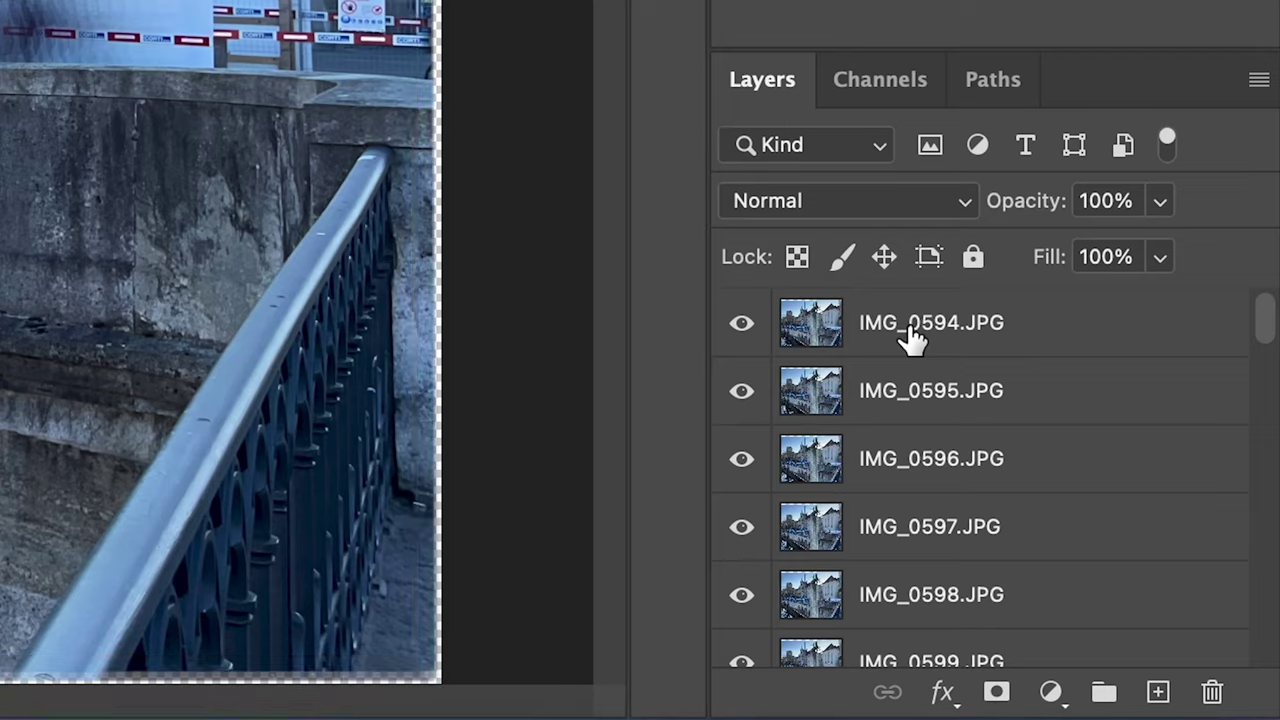
# - Select all forty layers, IMG_0594 through IMG_0633, and bring up their layer context menu
pyautogui.click(912, 336)
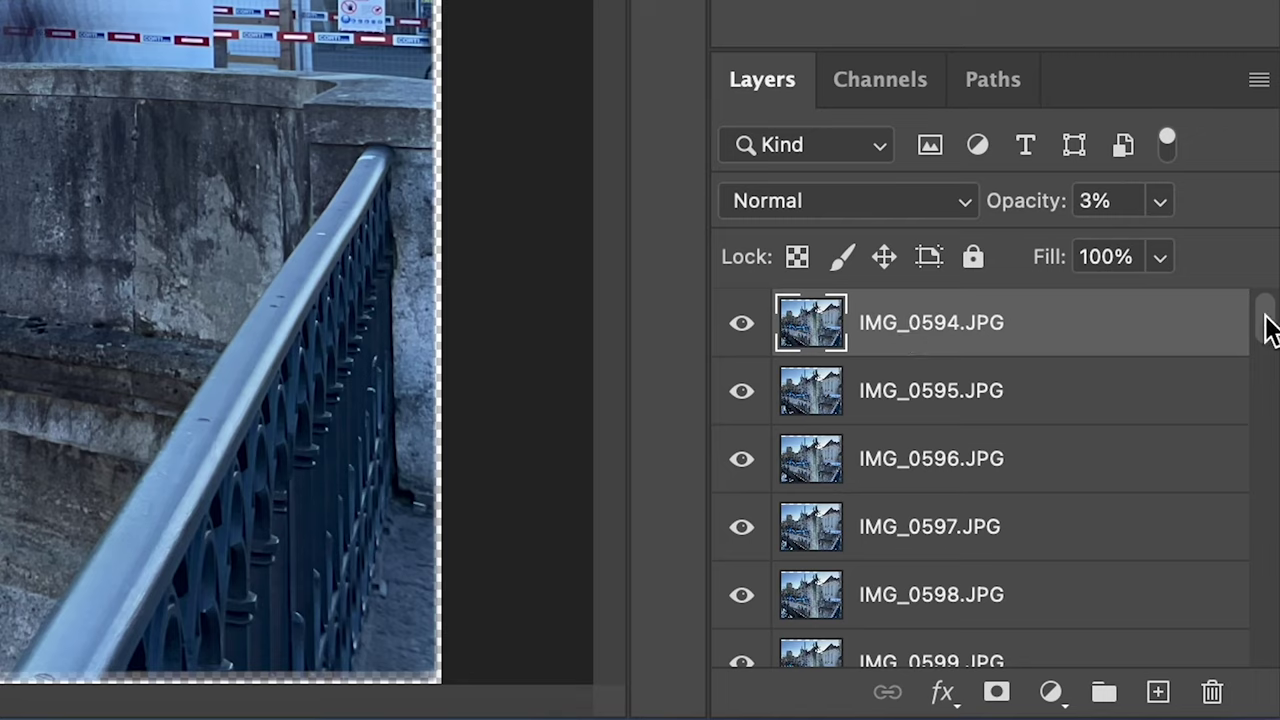
pyautogui.moveTo(1266, 329); pyautogui.dragTo(1268, 690)
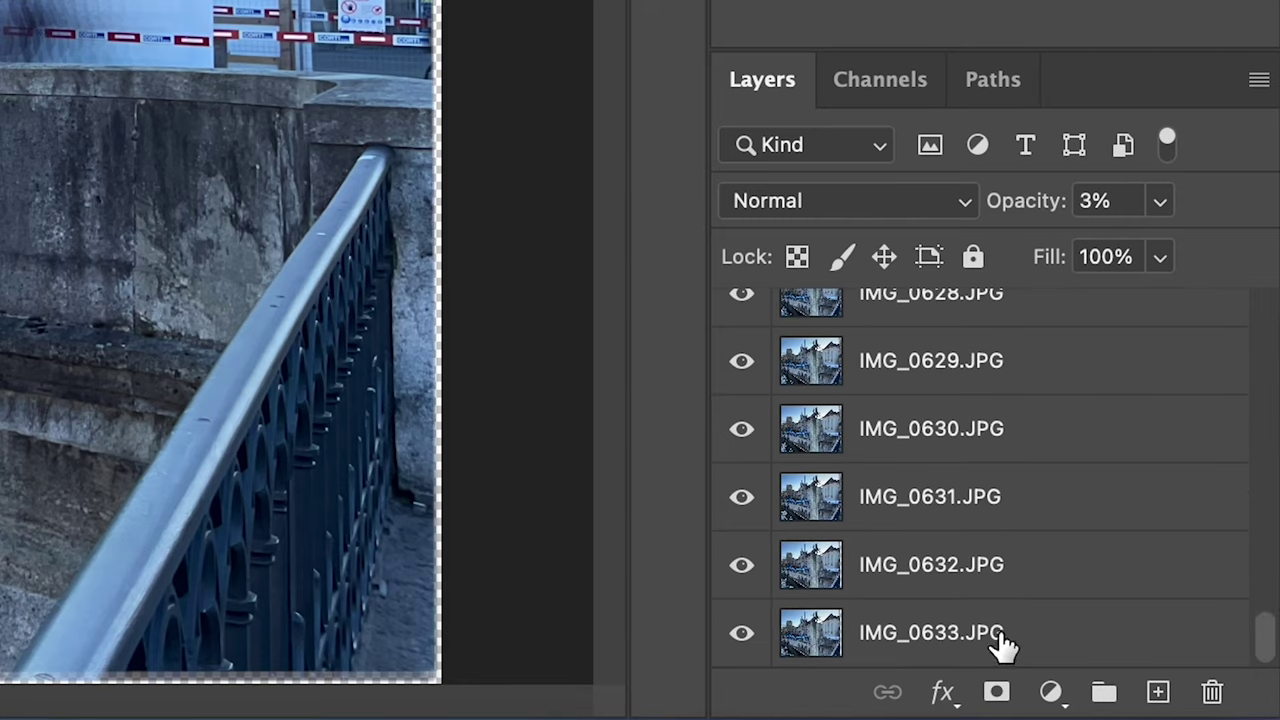
pyautogui.keyDown('shift'); pyautogui.click(996, 636); pyautogui.keyUp('shift')
pyautogui.moveTo(1270, 660); pyautogui.dragTo(1273, 265)
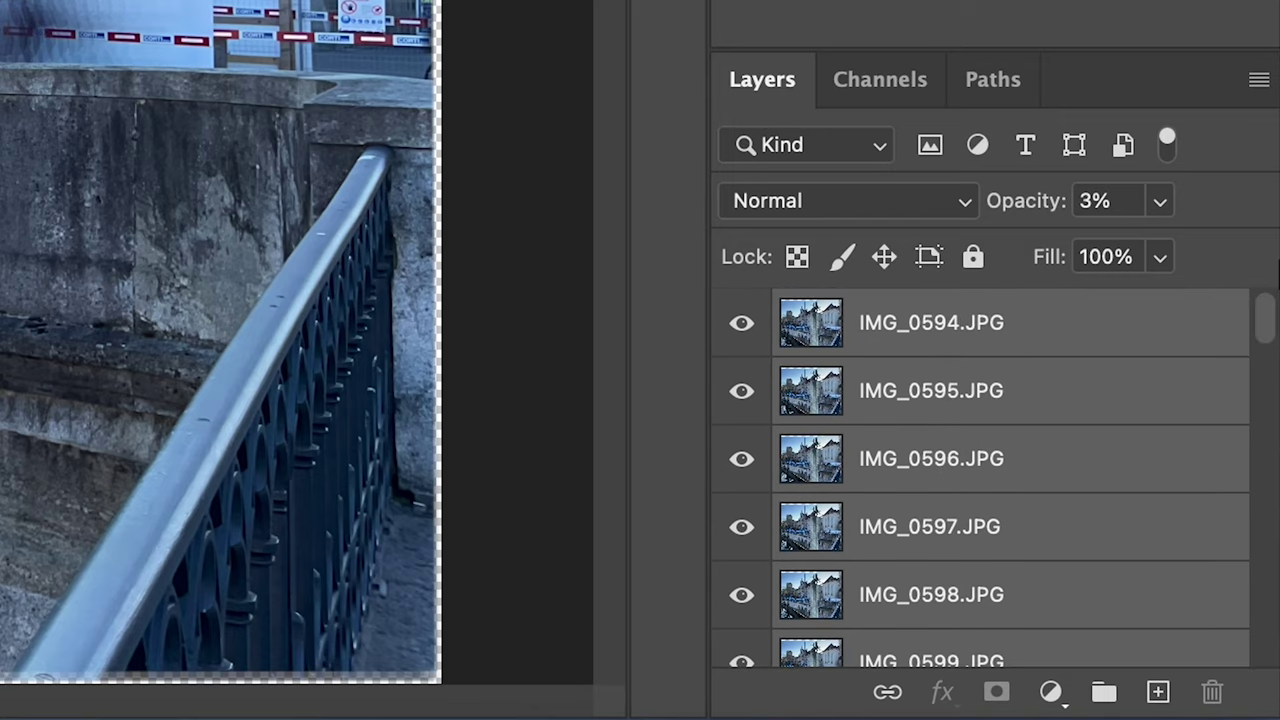
pyautogui.rightClick(1000, 337)
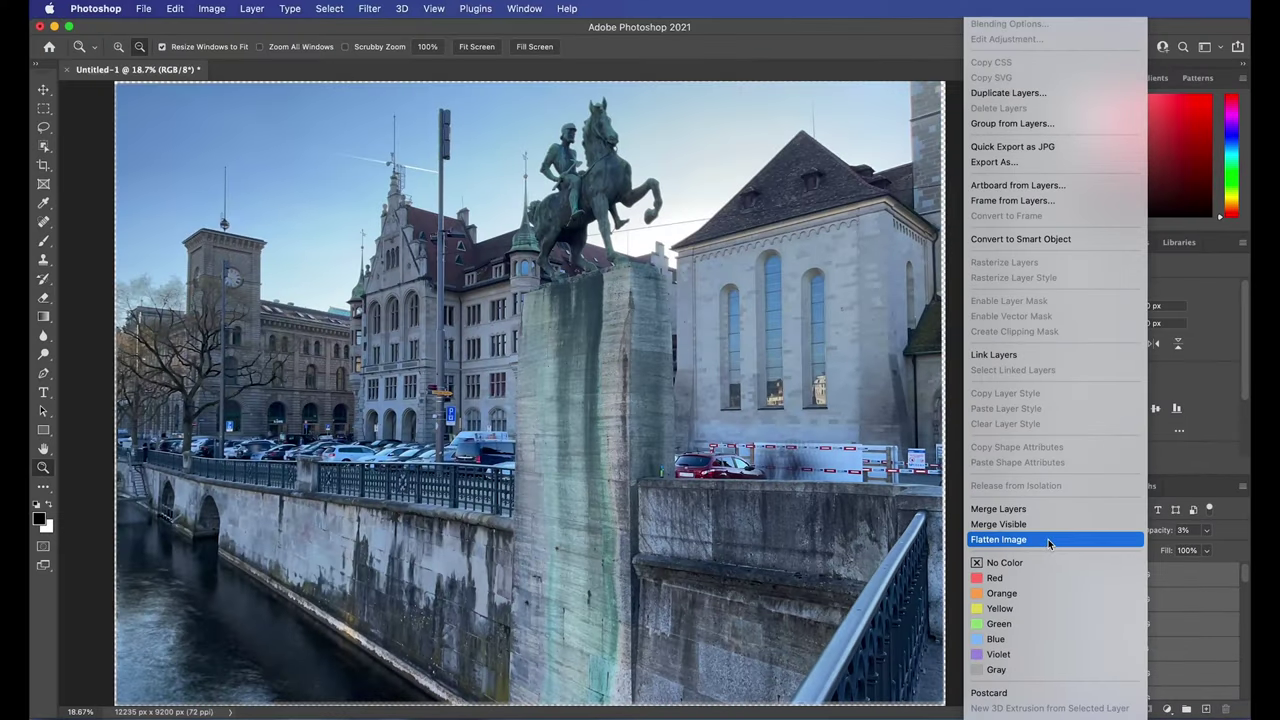
# - Apply Flatten Image to merge all forty layers into a single image
pyautogui.click(1048, 539)
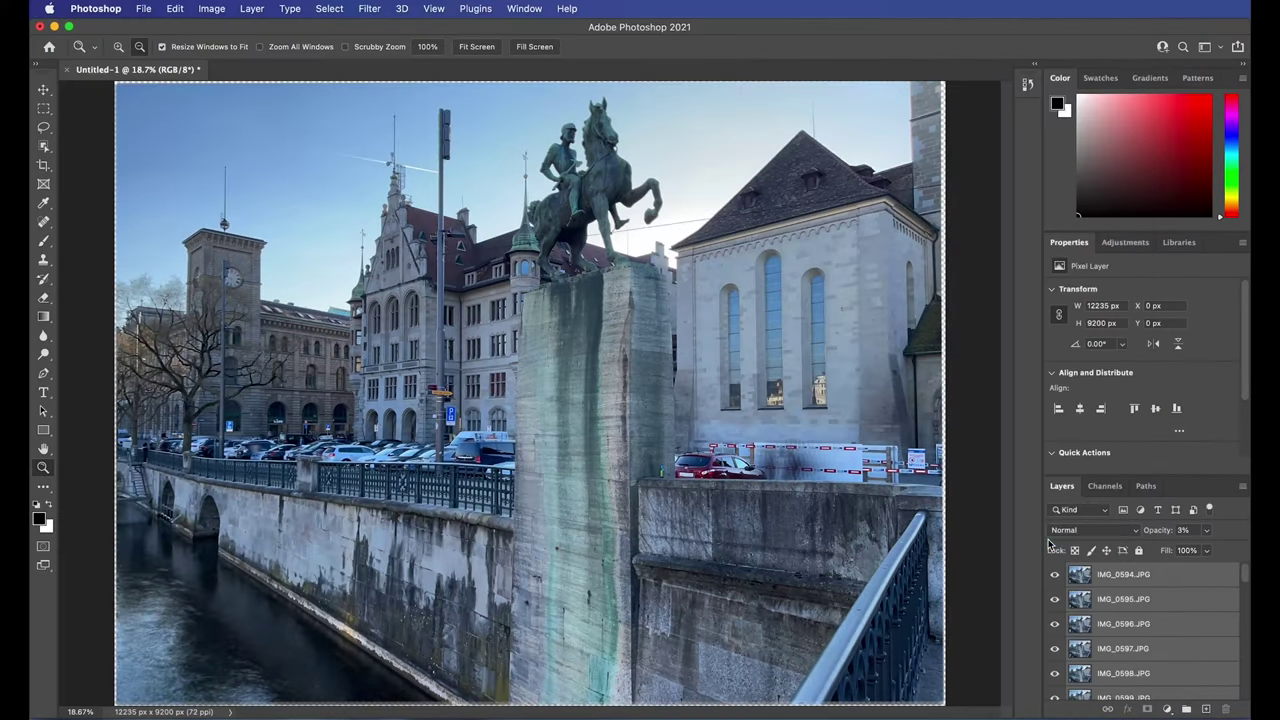